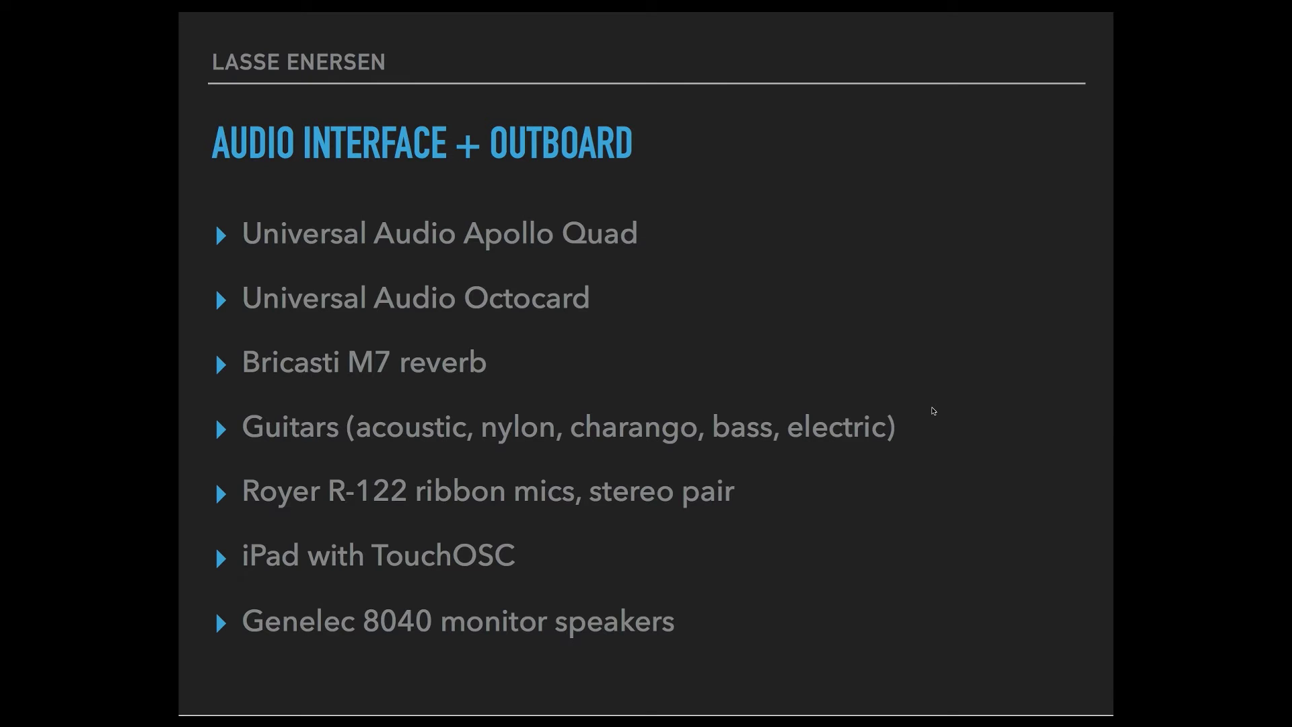
Advance the slideshow to the Software slide listing the DAWs and UAD plugins
{"action": "key", "text": "Right"}
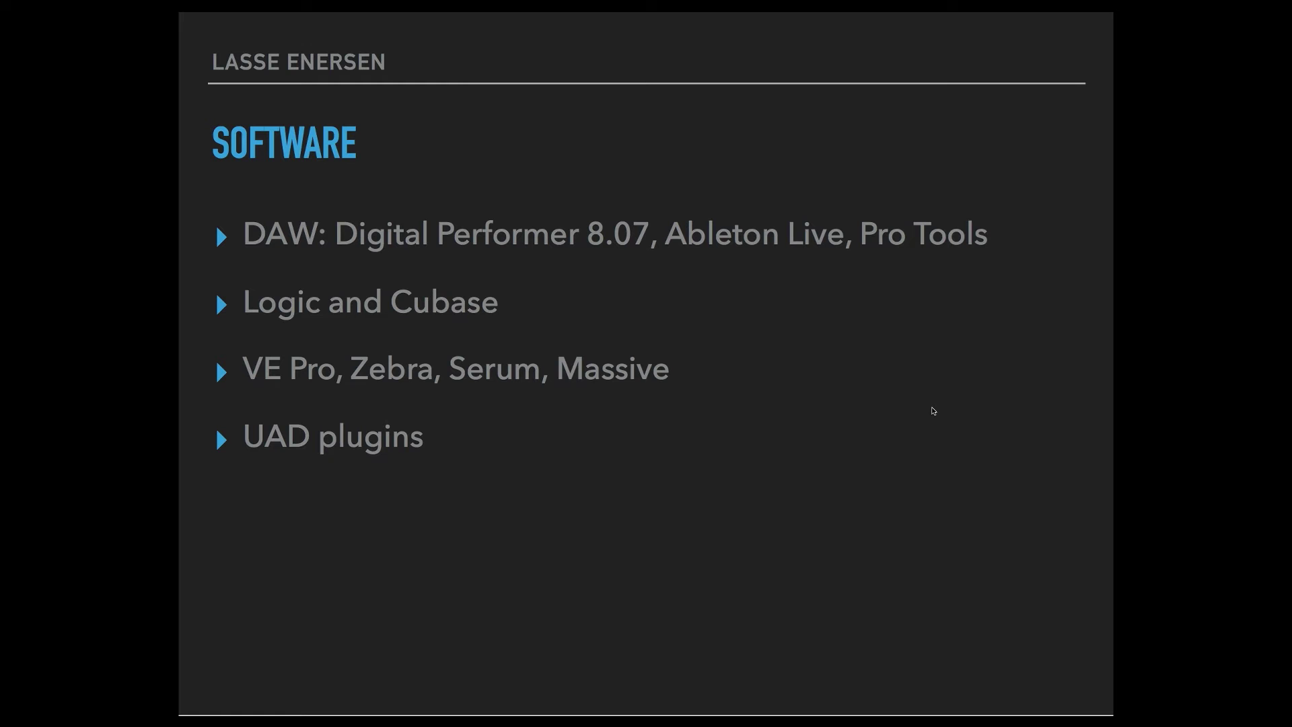
Advance the presentation one slide to the Samples slide of sample libraries
{"action": "key", "text": "Right"}
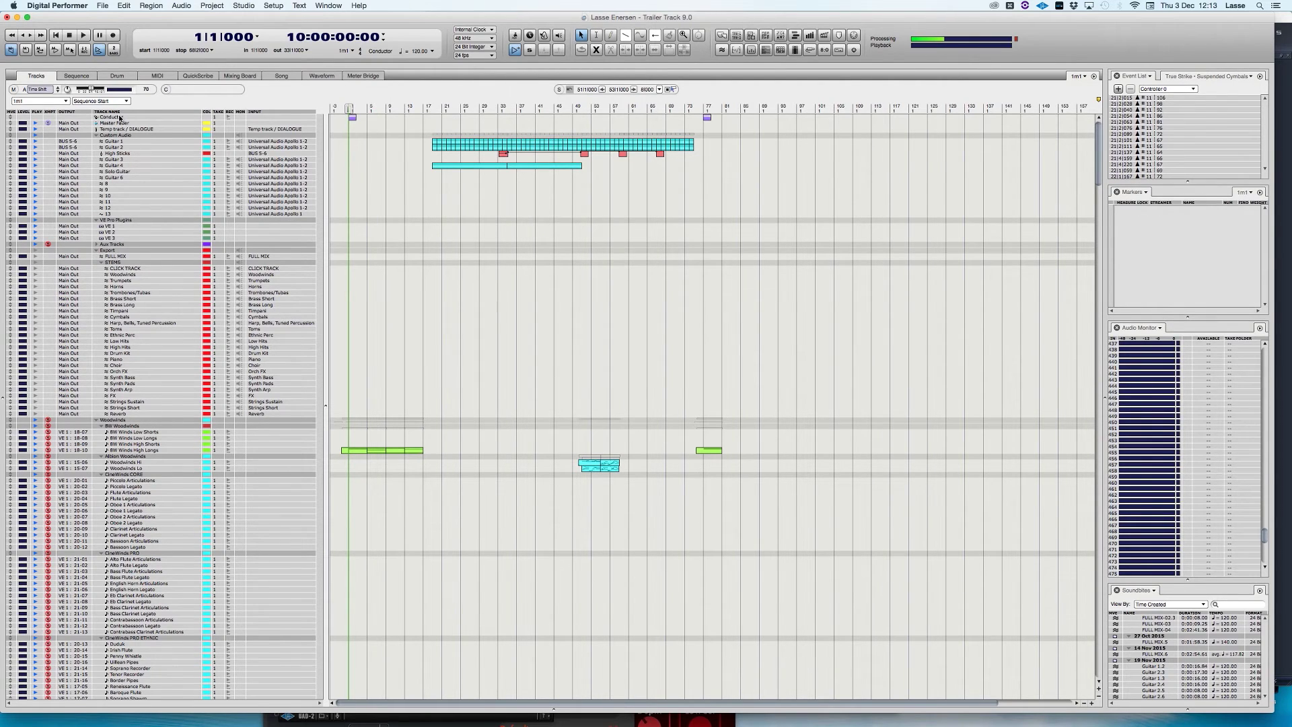
Point out Master Fader, DIALOGUE and Guitar 1–13 tracks, then expand the Aux Tracks folder
{"action": "left_click", "coordinate": [119, 123]}
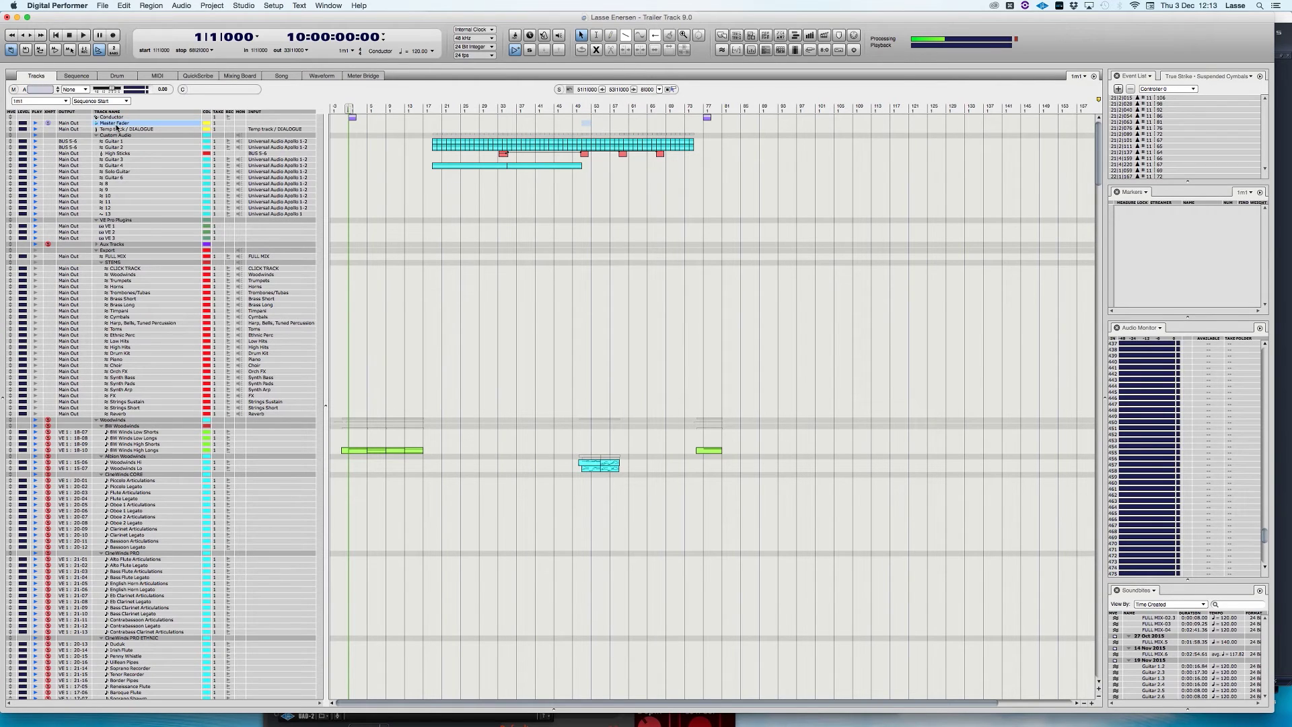
{"action": "left_click", "coordinate": [138, 129]}
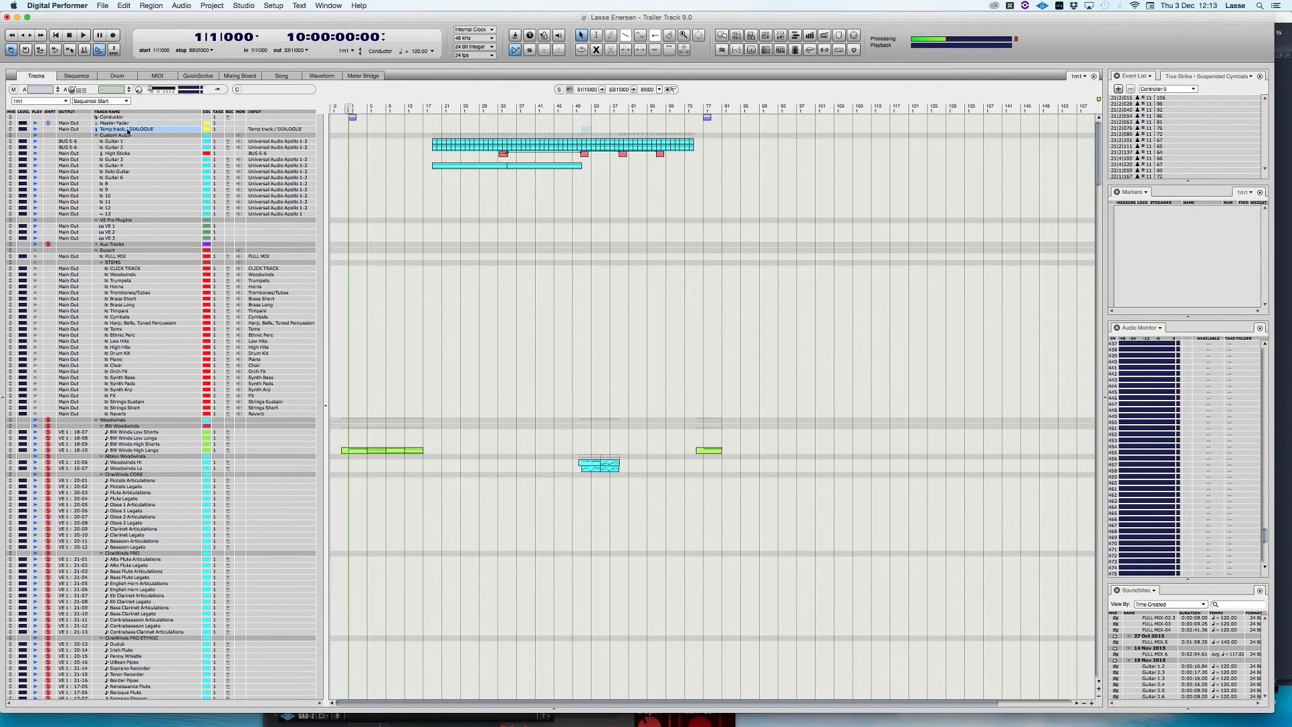
{"action": "left_click", "coordinate": [122, 142]}
{"action": "left_click_drag", "start_coordinate": [124, 212], "coordinate": [122, 143]}
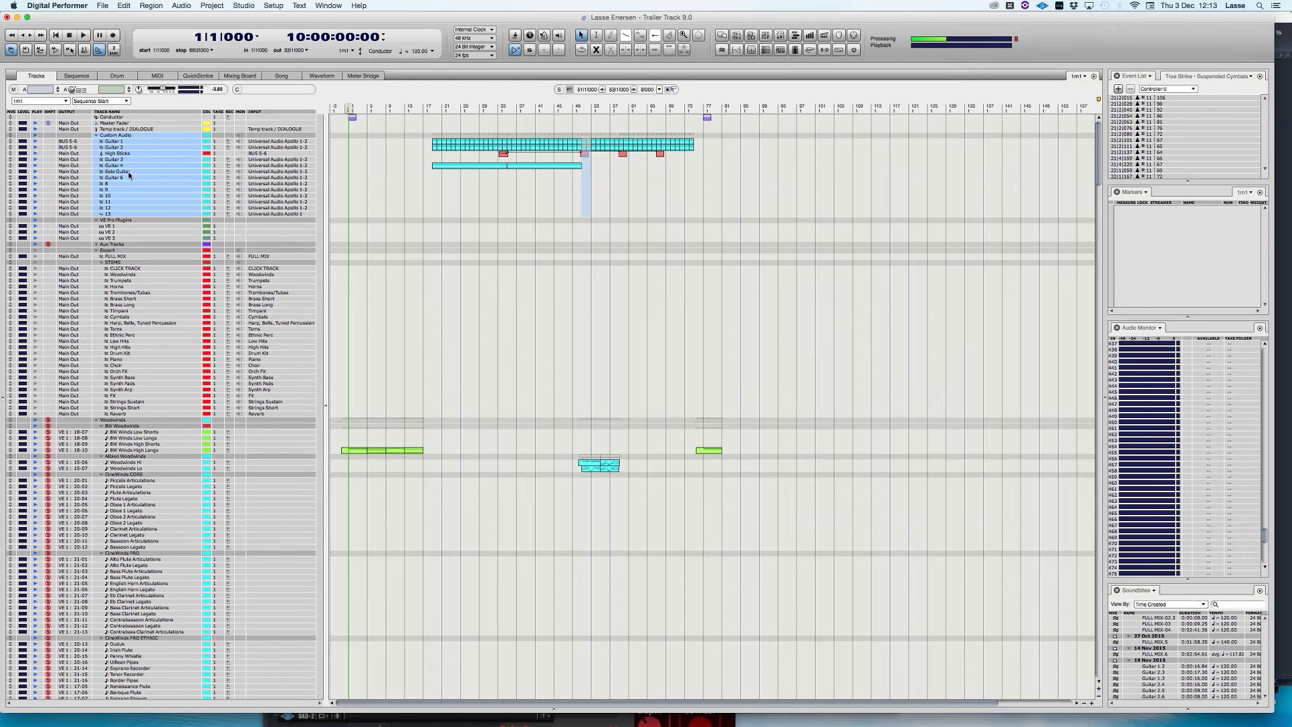
{"action": "left_click", "coordinate": [128, 171]}
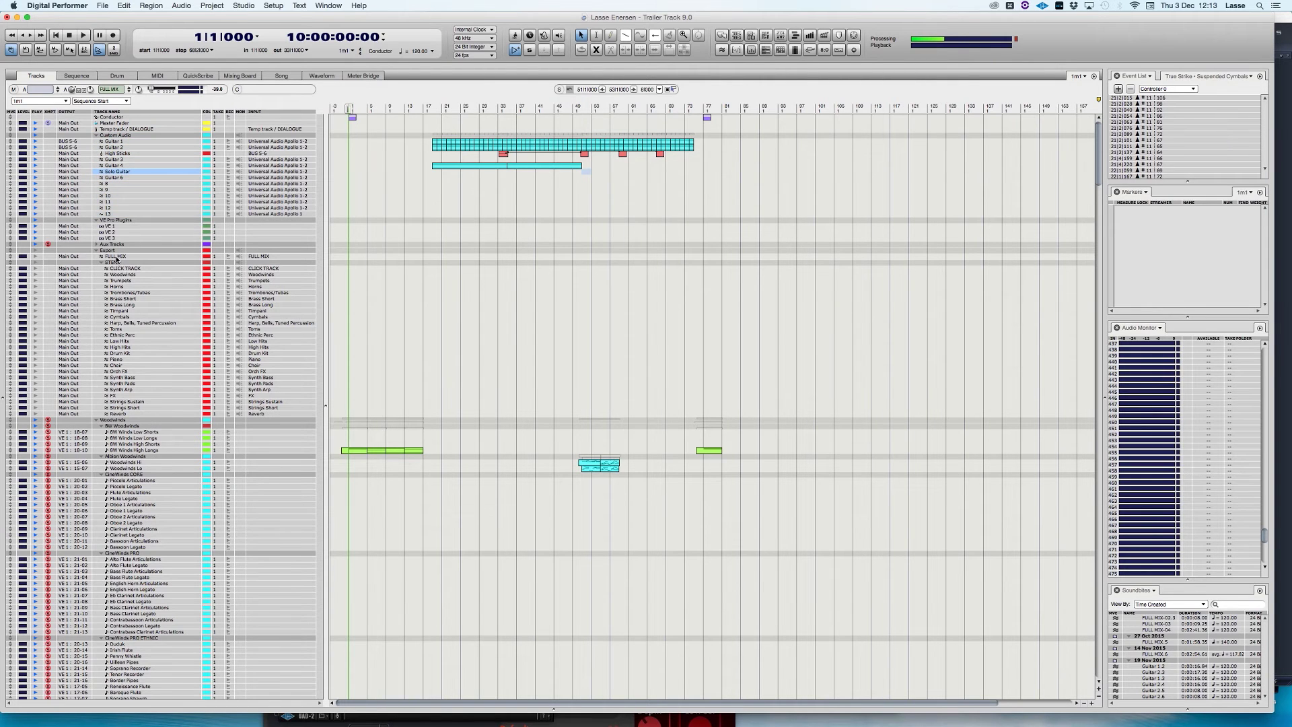
{"action": "left_click", "coordinate": [96, 245]}
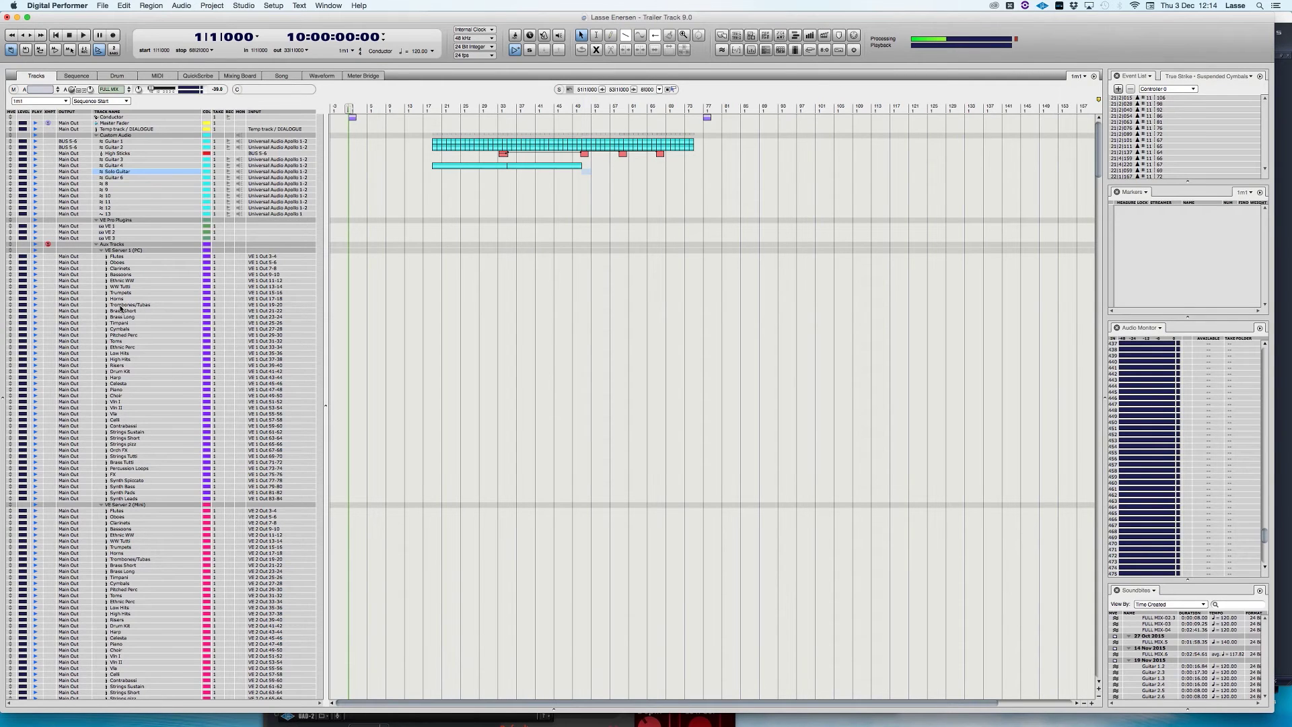
Scroll down to the Zebra tracks, selecting Zebra 1–12 and then only Zebra 1
{"action": "scroll", "coordinate": [131, 351], "scroll_direction": "down", "scroll_amount": 1}
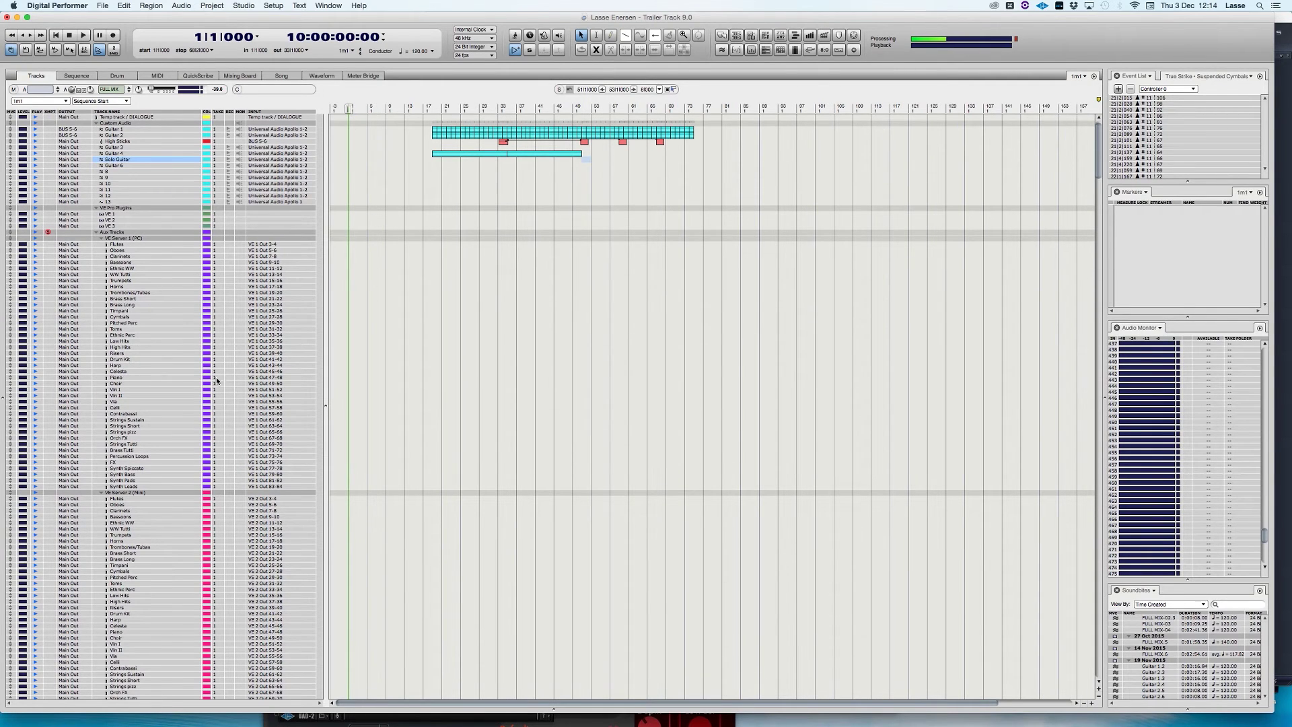
{"action": "scroll", "coordinate": [168, 305], "scroll_direction": "down", "scroll_amount": 5}
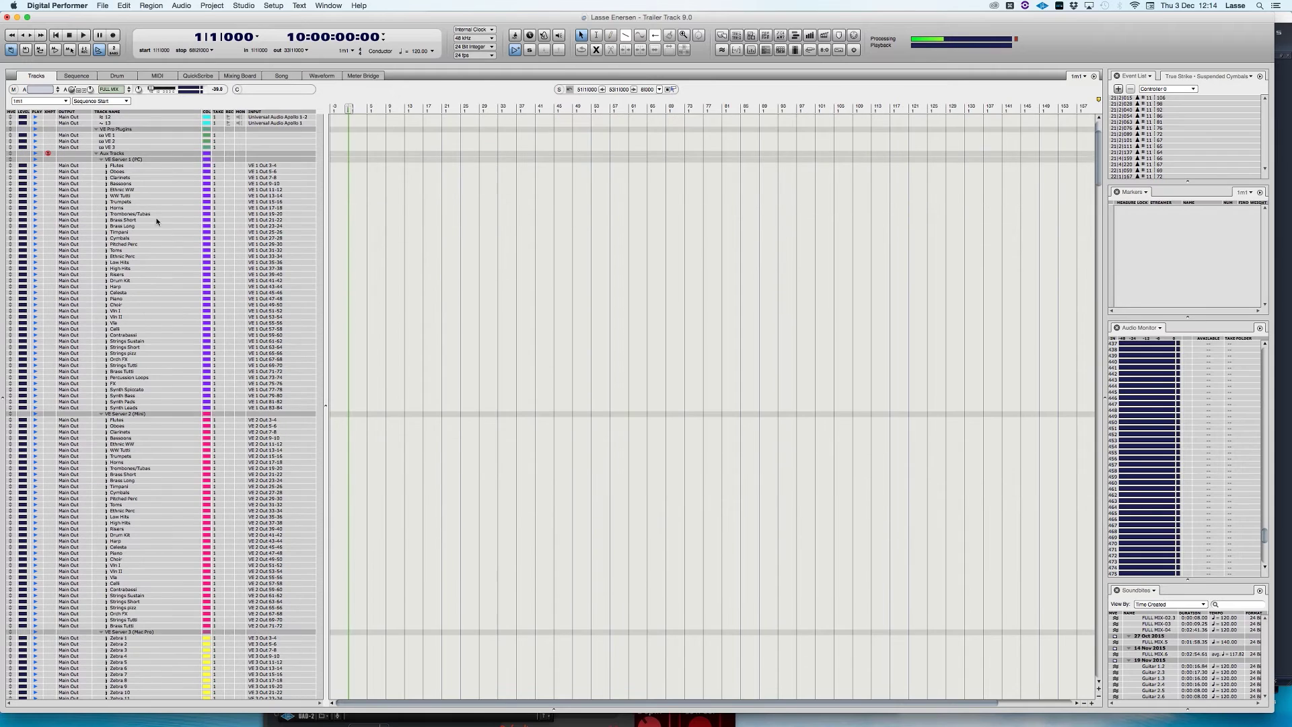
{"action": "scroll", "coordinate": [134, 443], "scroll_direction": "down", "scroll_amount": 2}
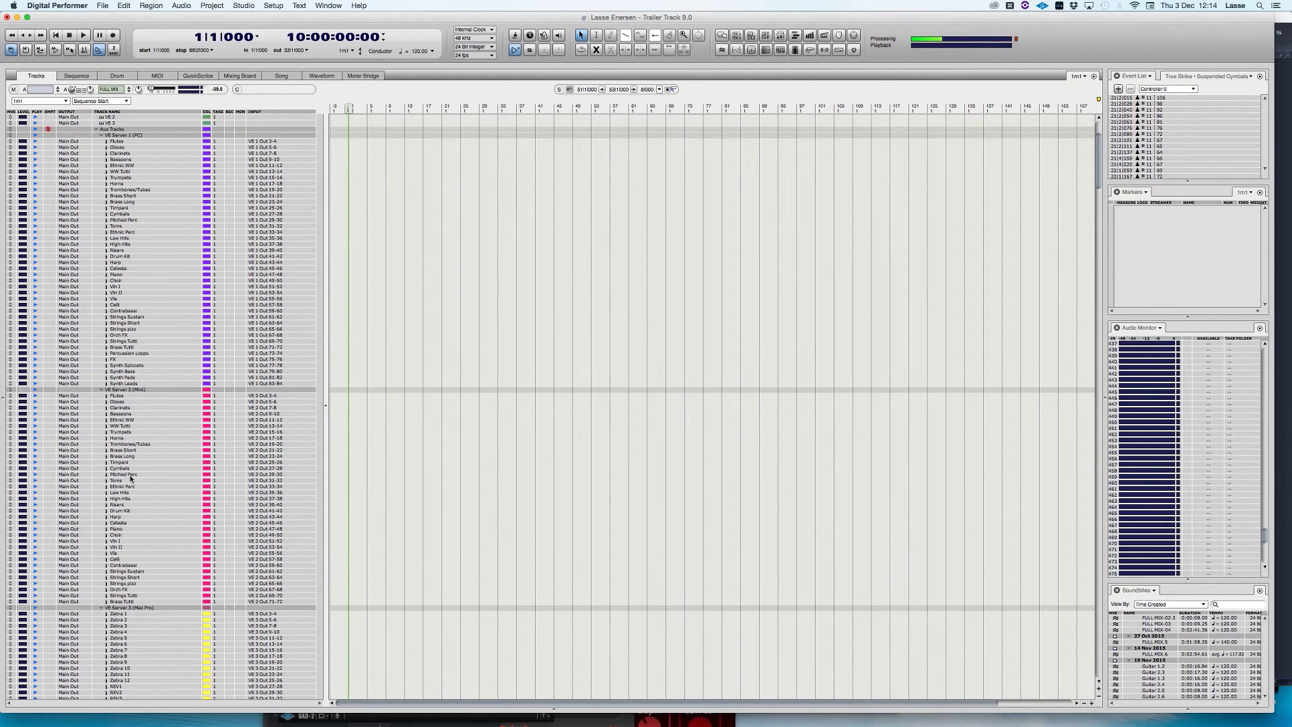
{"action": "scroll", "coordinate": [142, 396], "scroll_direction": "down", "scroll_amount": 4}
{"action": "scroll", "coordinate": [146, 502], "scroll_direction": "down", "scroll_amount": 6}
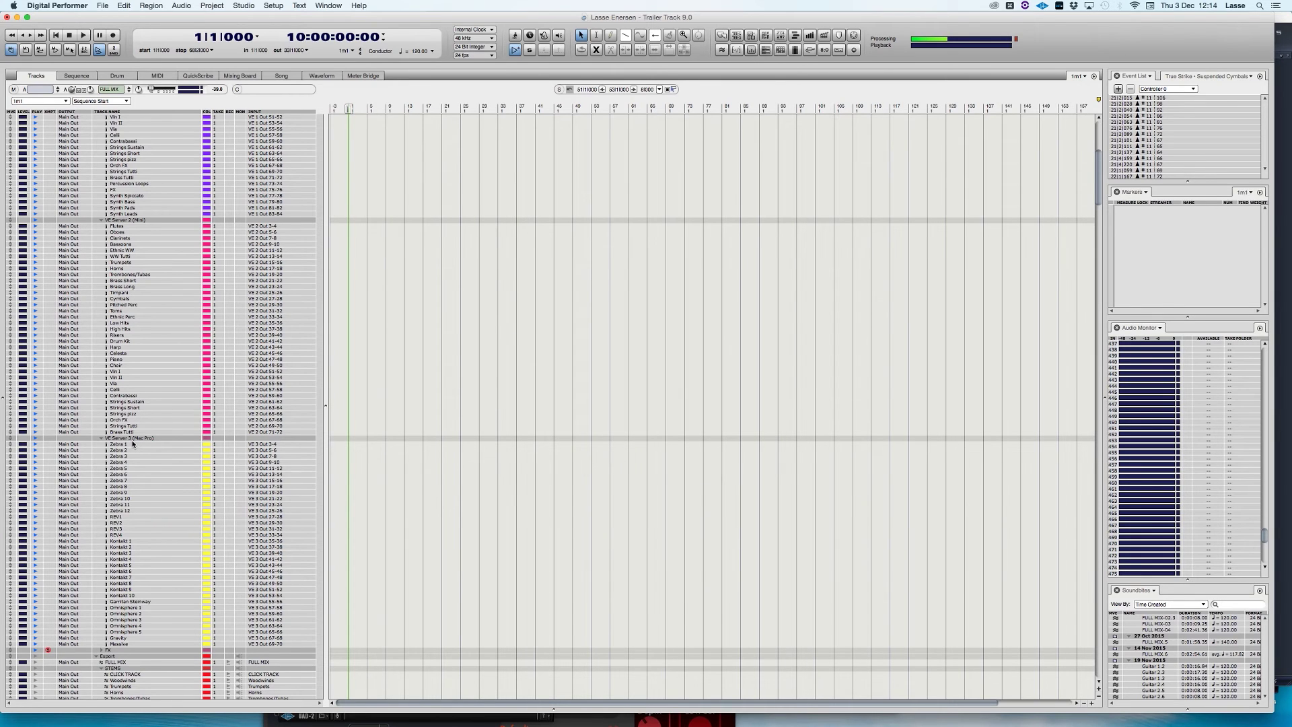
{"action": "left_click_drag", "start_coordinate": [133, 443], "coordinate": [133, 513]}
{"action": "left_click", "coordinate": [131, 445]}
Select Kontakt 1–10, then narrow the selection to a single Kontakt track
{"action": "left_click_drag", "start_coordinate": [133, 544], "coordinate": [135, 596]}
{"action": "left_click", "coordinate": [129, 542]}
{"action": "scroll", "coordinate": [157, 576], "scroll_direction": "down", "scroll_amount": 1}
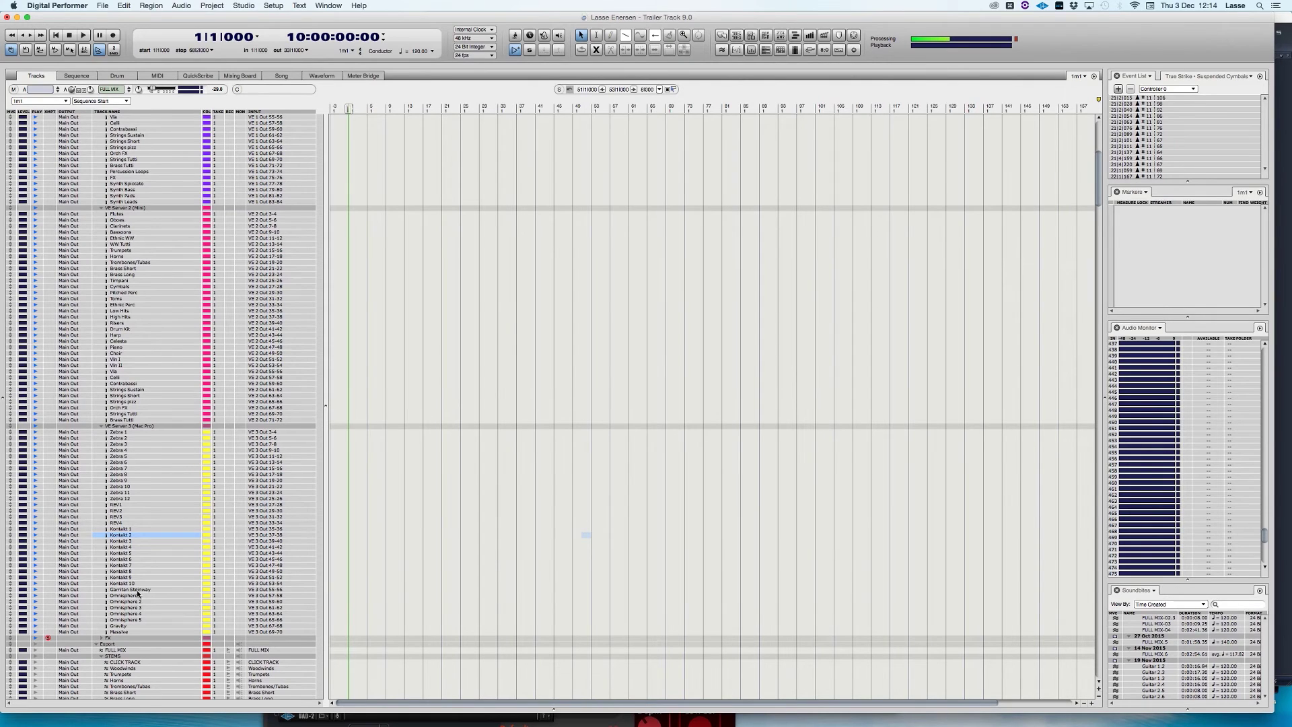
Expand the FX folder, select Roland Dimension D and Bricasti M7, then collapse it
{"action": "scroll", "coordinate": [127, 623], "scroll_direction": "down", "scroll_amount": 3}
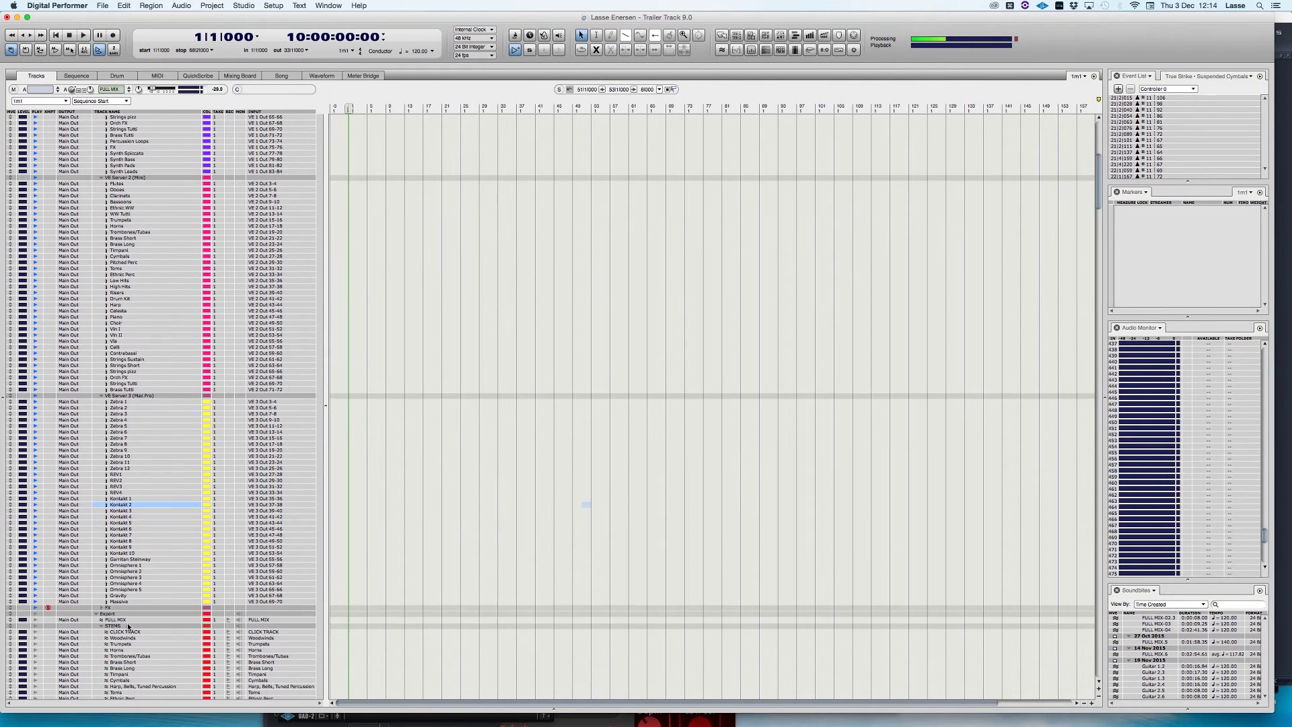
{"action": "left_click", "coordinate": [101, 609]}
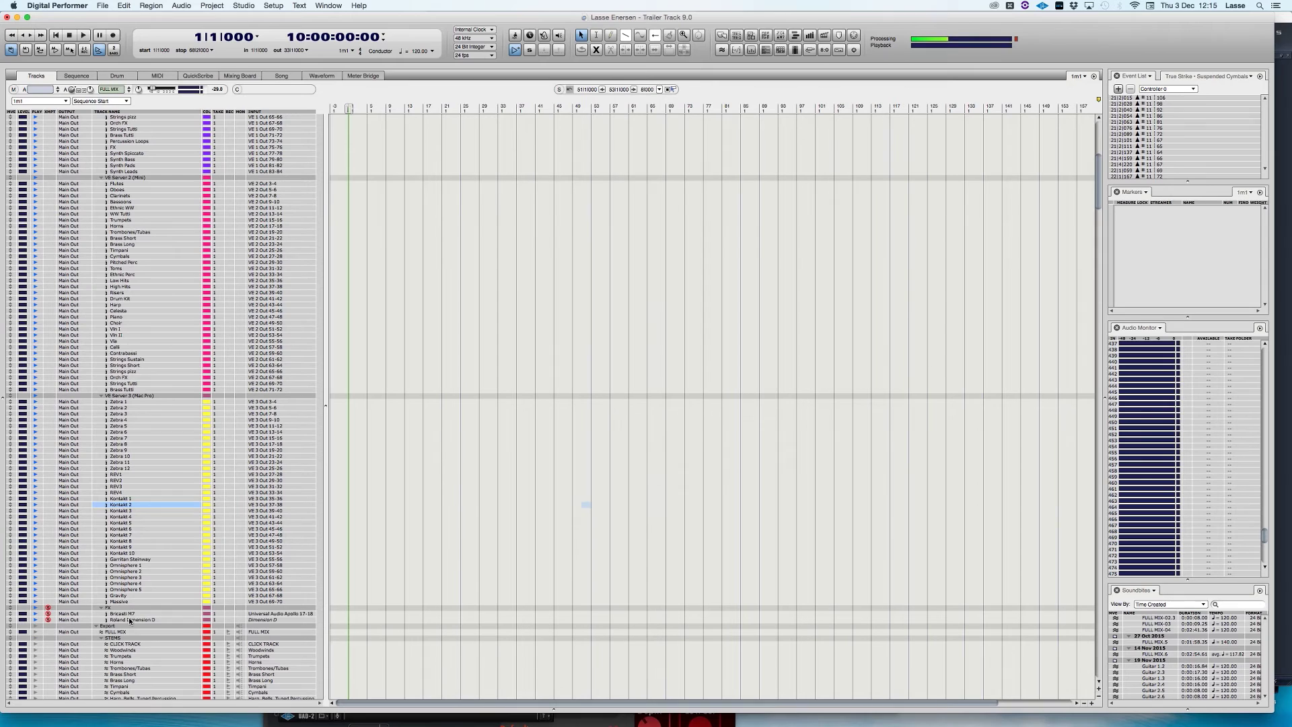
{"action": "left_click", "coordinate": [133, 621]}
{"action": "left_click", "coordinate": [128, 613]}
{"action": "left_click", "coordinate": [100, 607]}
Select the stem tracks from Woodwinds, then Trumpets alone, then the FULL MIX track
{"action": "scroll", "coordinate": [158, 495], "scroll_direction": "down", "scroll_amount": 7}
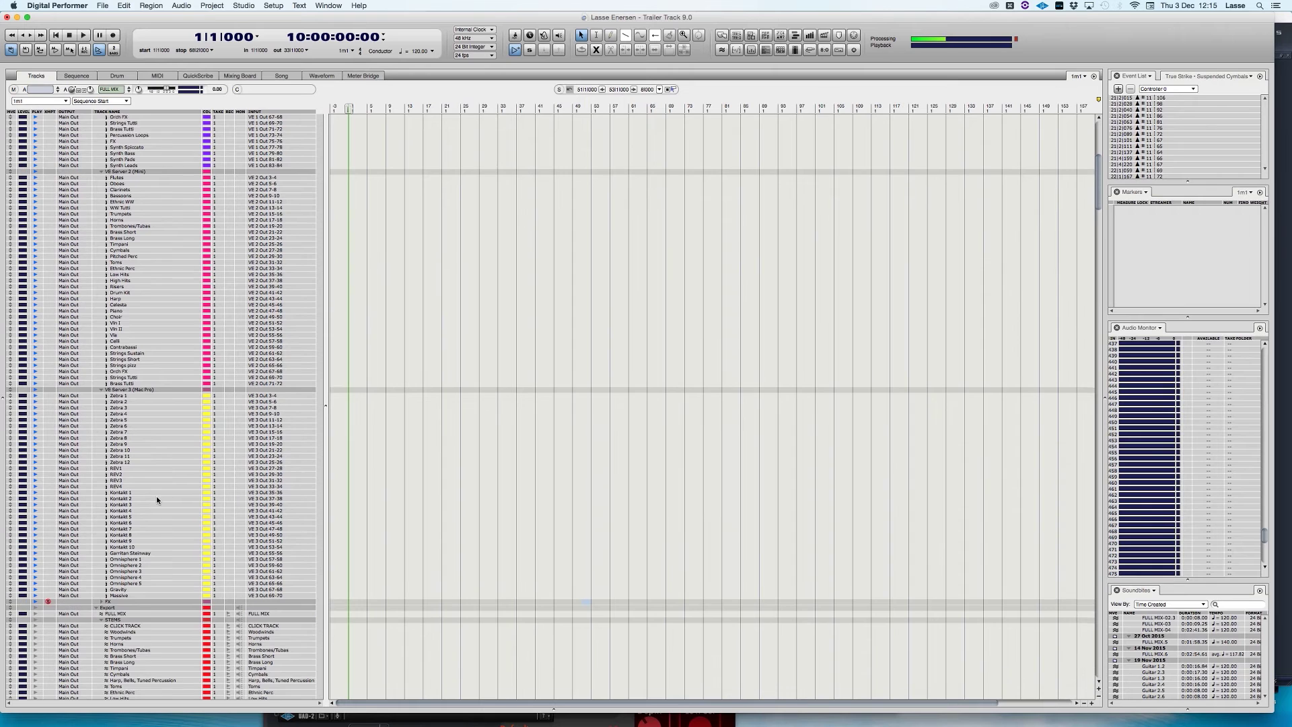
{"action": "scroll", "coordinate": [160, 495], "scroll_direction": "down", "scroll_amount": 3}
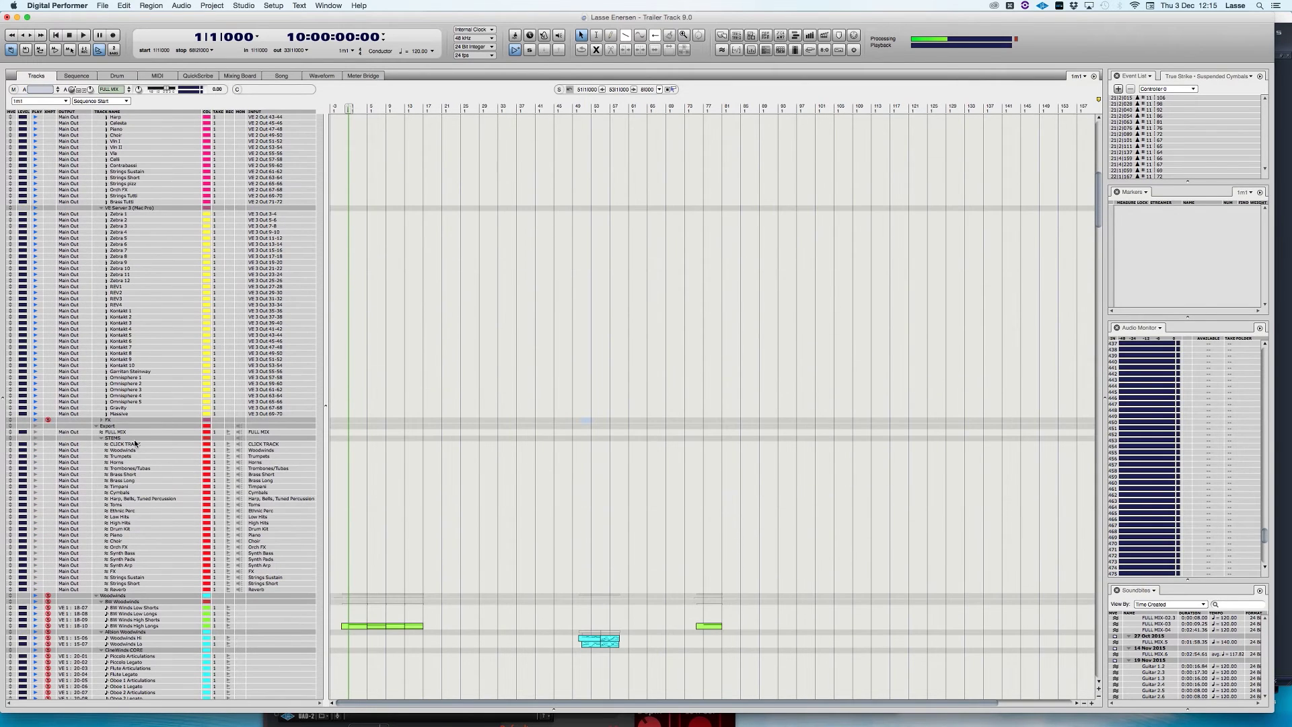
{"action": "left_click_drag", "start_coordinate": [138, 450], "coordinate": [141, 585]}
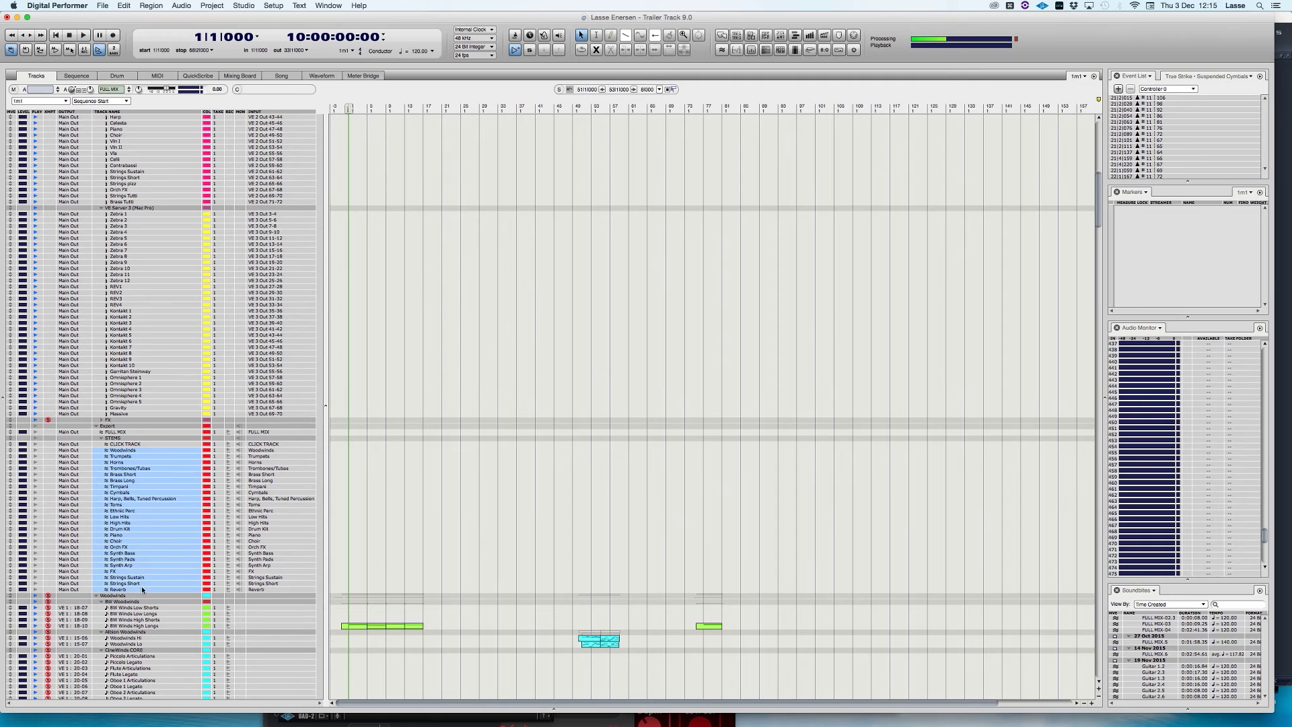
{"action": "left_click", "coordinate": [130, 456]}
{"action": "left_click", "coordinate": [140, 431]}
Toggle record-arm off on FULL MIX and disarm all the stem tracks
{"action": "left_click", "coordinate": [229, 432]}
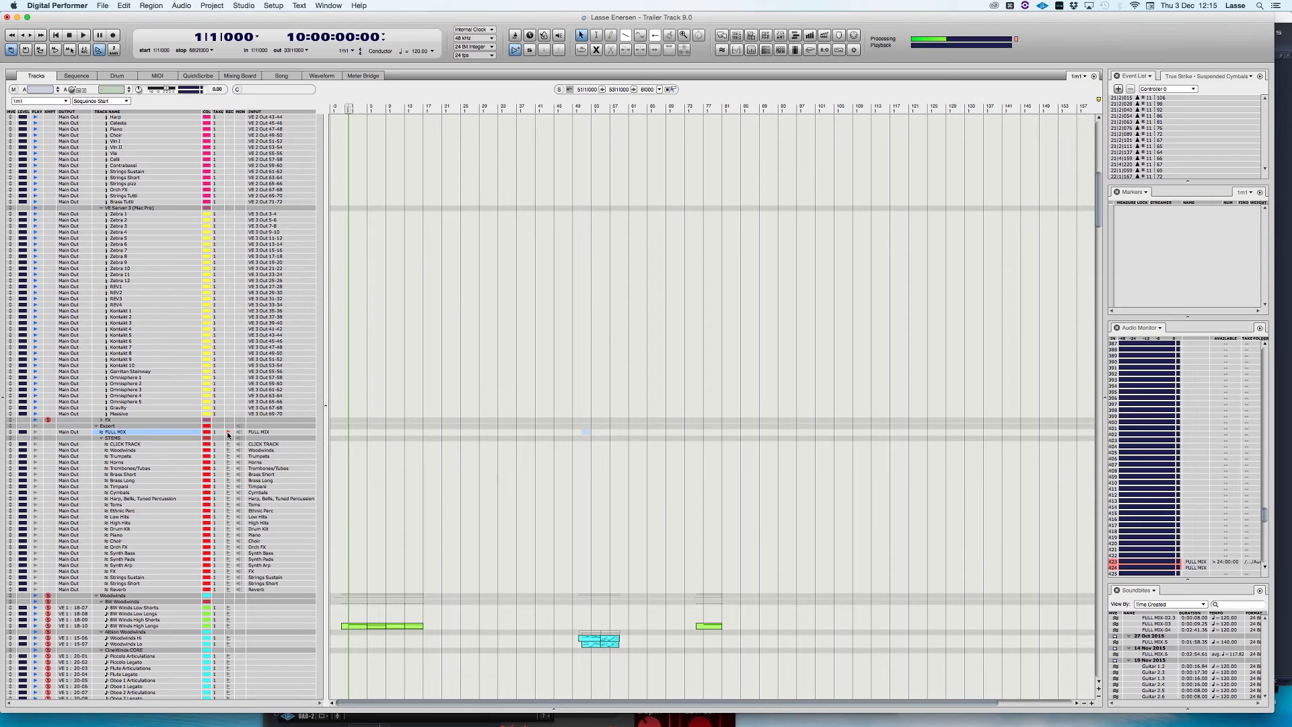
{"action": "left_click", "coordinate": [230, 433]}
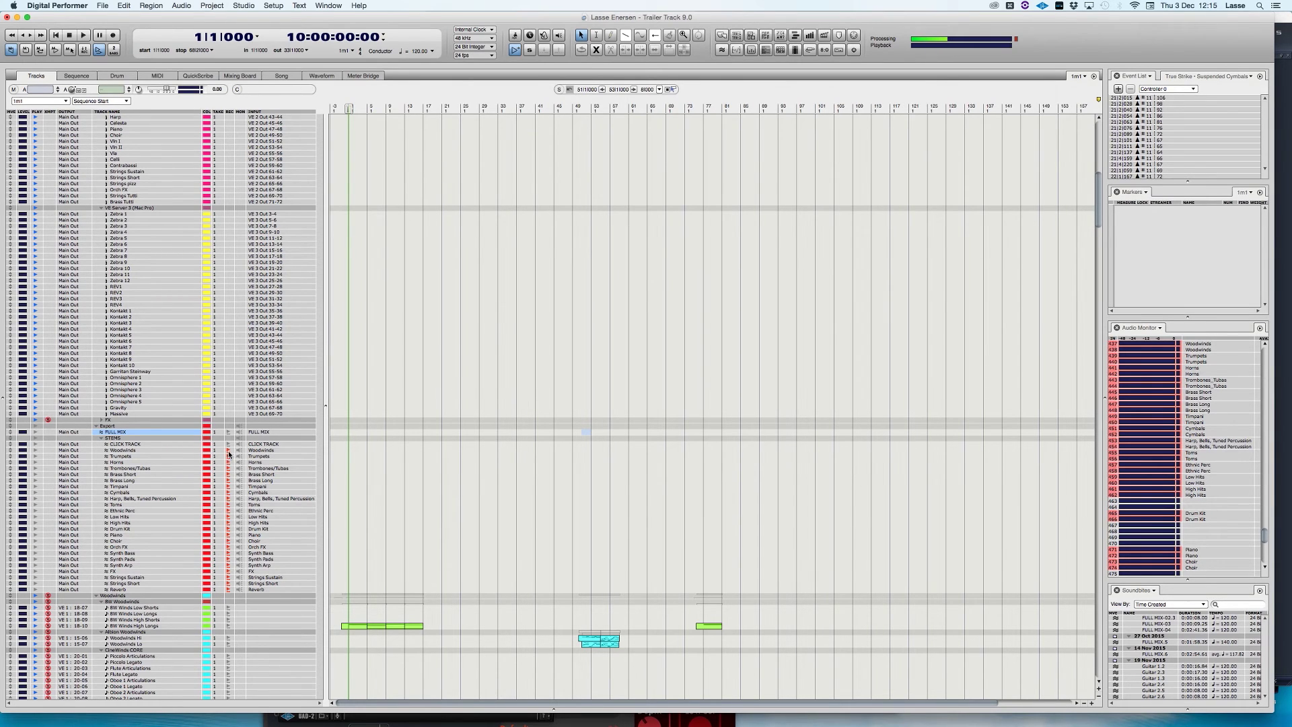
{"action": "left_click", "coordinate": [229, 455], "text": "alt"}
{"action": "scroll", "coordinate": [175, 447], "scroll_direction": "down", "scroll_amount": 4}
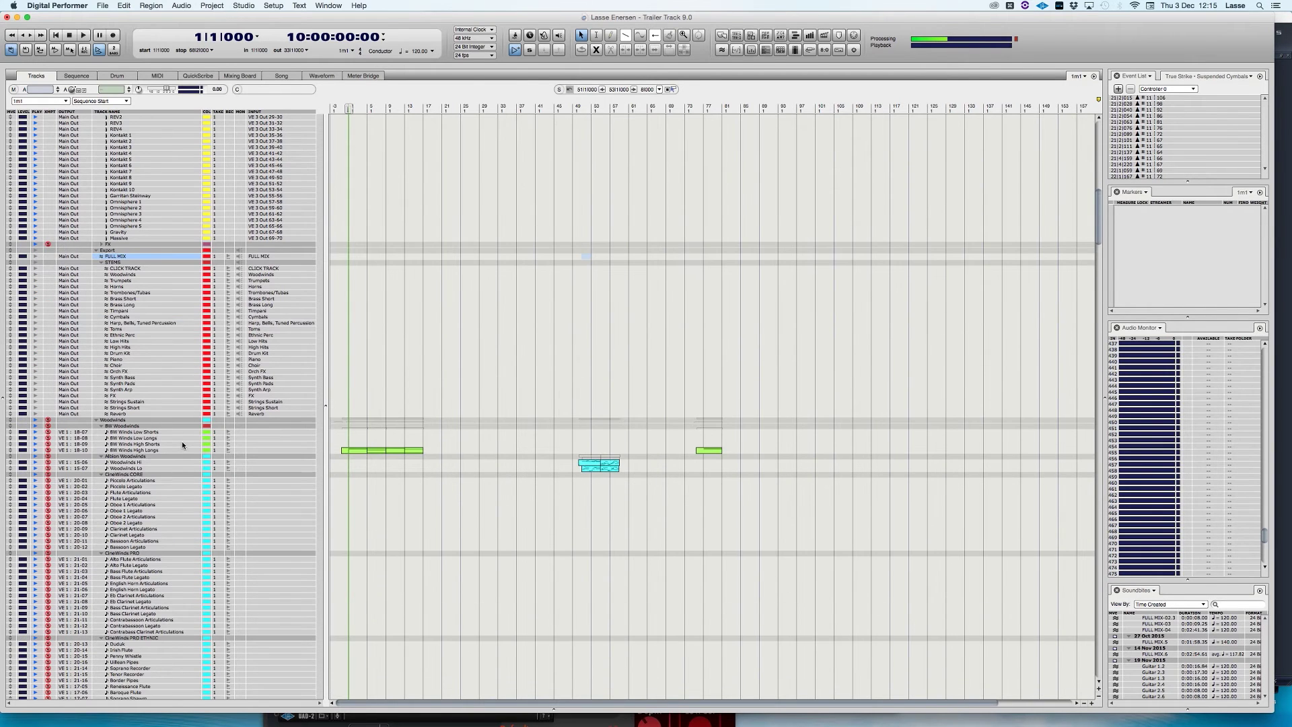
{"action": "scroll", "coordinate": [182, 444], "scroll_direction": "down", "scroll_amount": 1}
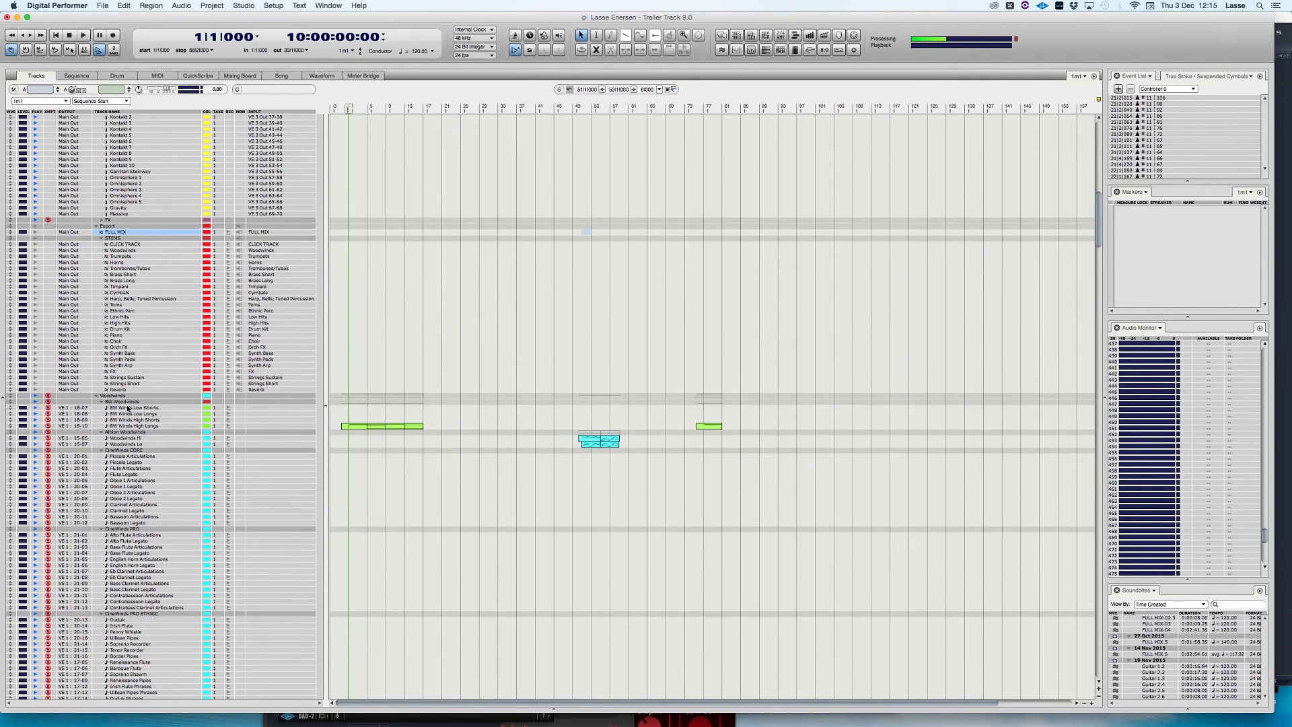
Scroll through the winds and brass, selecting the CineBrass and Albion Brass folders
{"action": "scroll", "coordinate": [127, 413], "scroll_direction": "down", "scroll_amount": 2}
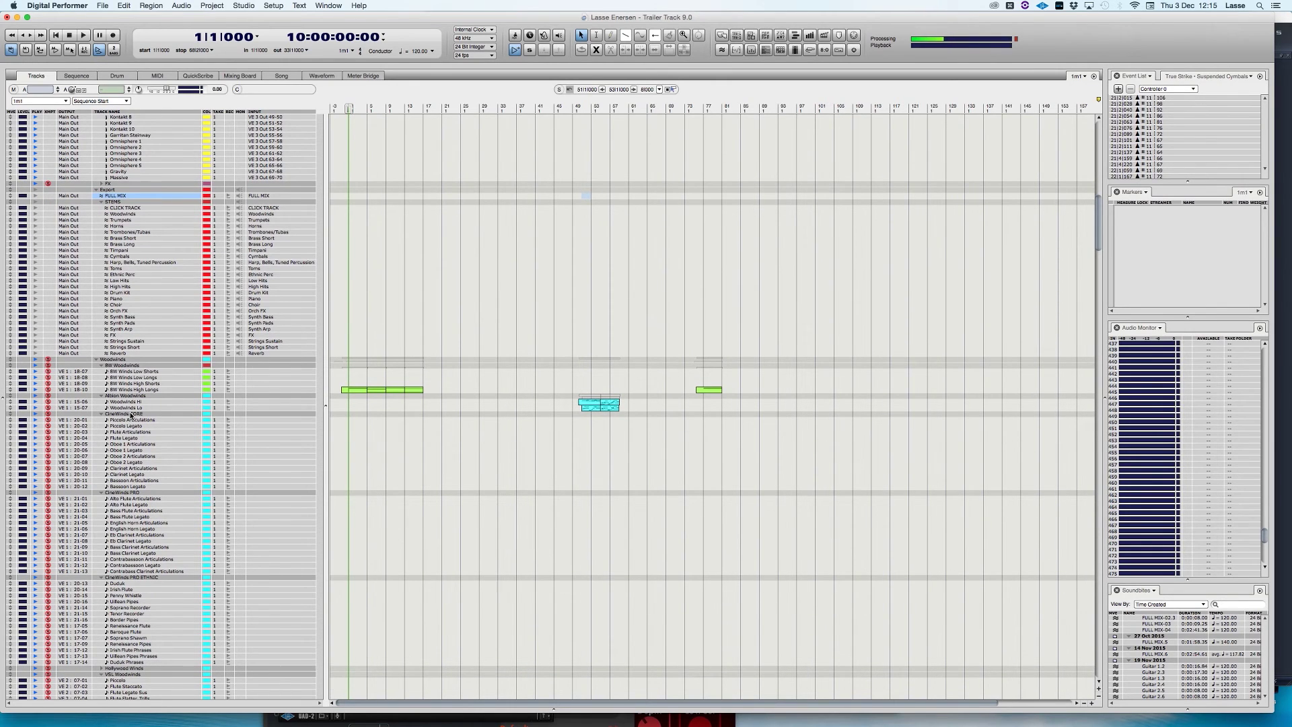
{"action": "scroll", "coordinate": [128, 414], "scroll_direction": "down", "scroll_amount": 4}
{"action": "scroll", "coordinate": [124, 425], "scroll_direction": "down", "scroll_amount": 4}
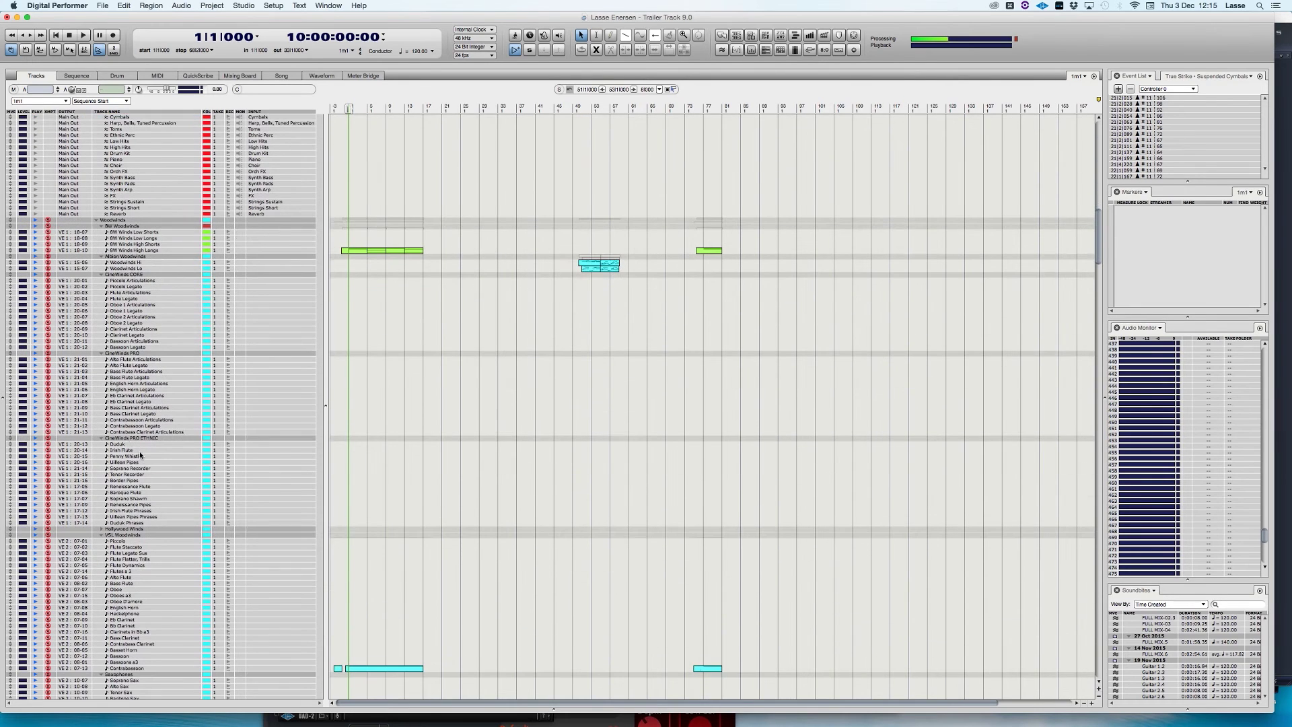
{"action": "scroll", "coordinate": [138, 450], "scroll_direction": "down", "scroll_amount": 3}
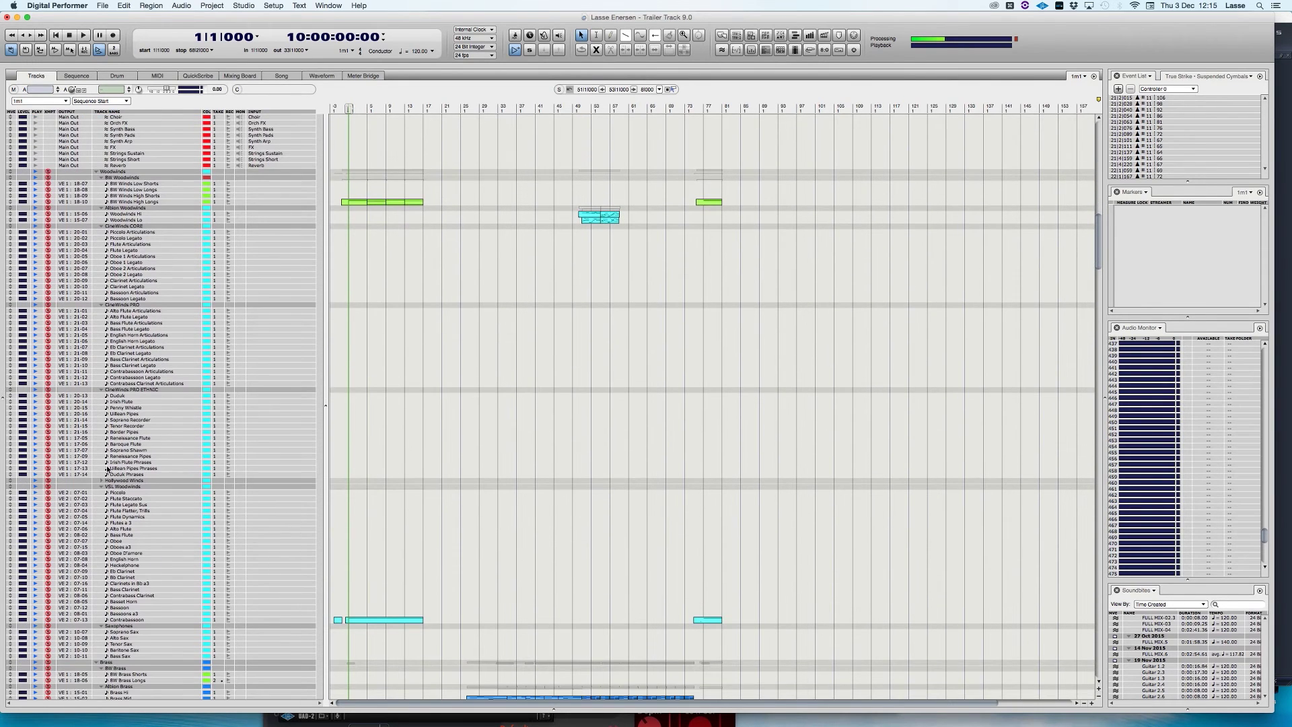
{"action": "scroll", "coordinate": [125, 500], "scroll_direction": "down", "scroll_amount": 1}
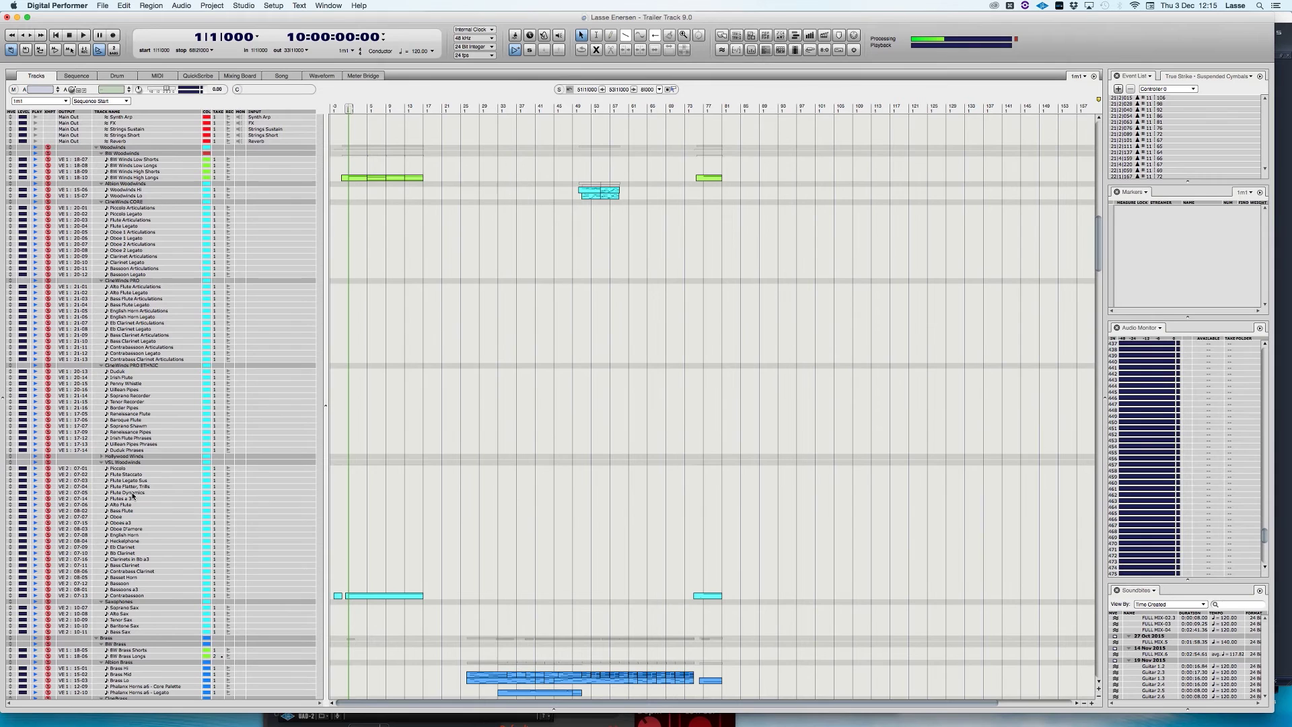
{"action": "scroll", "coordinate": [133, 497], "scroll_direction": "down", "scroll_amount": 3}
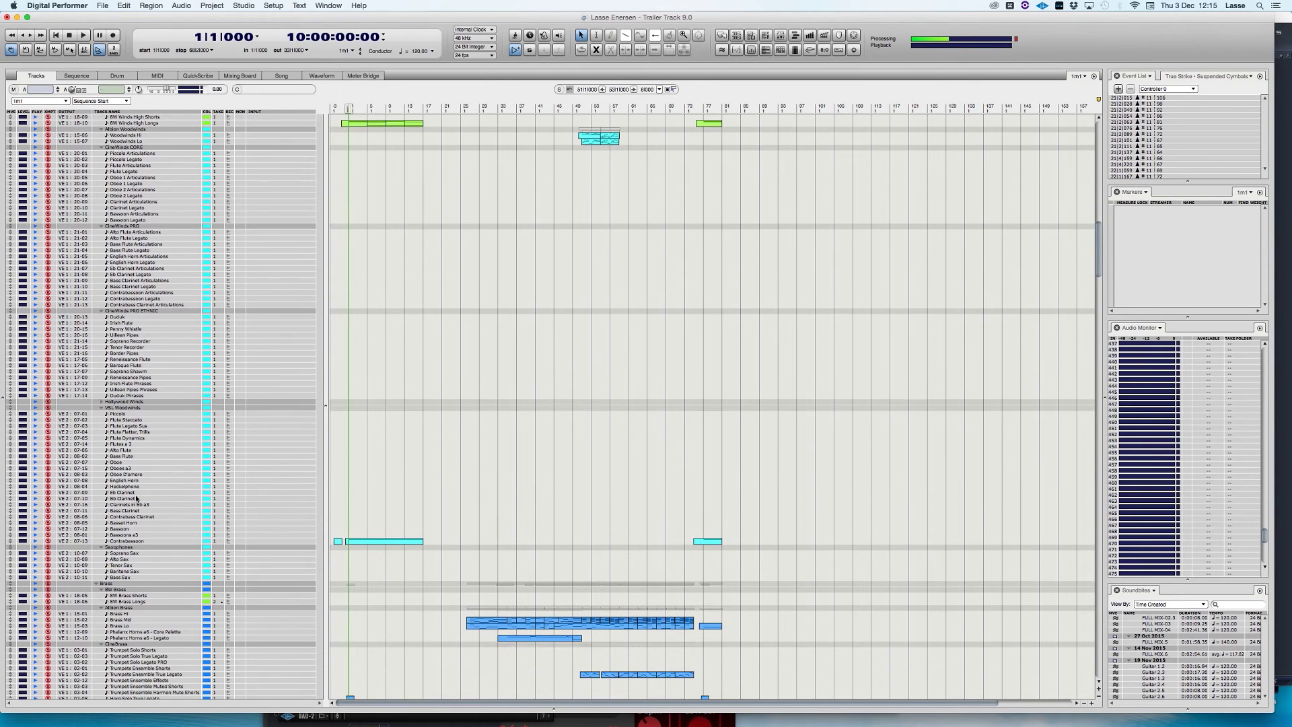
{"action": "scroll", "coordinate": [147, 505], "scroll_direction": "down", "scroll_amount": 8}
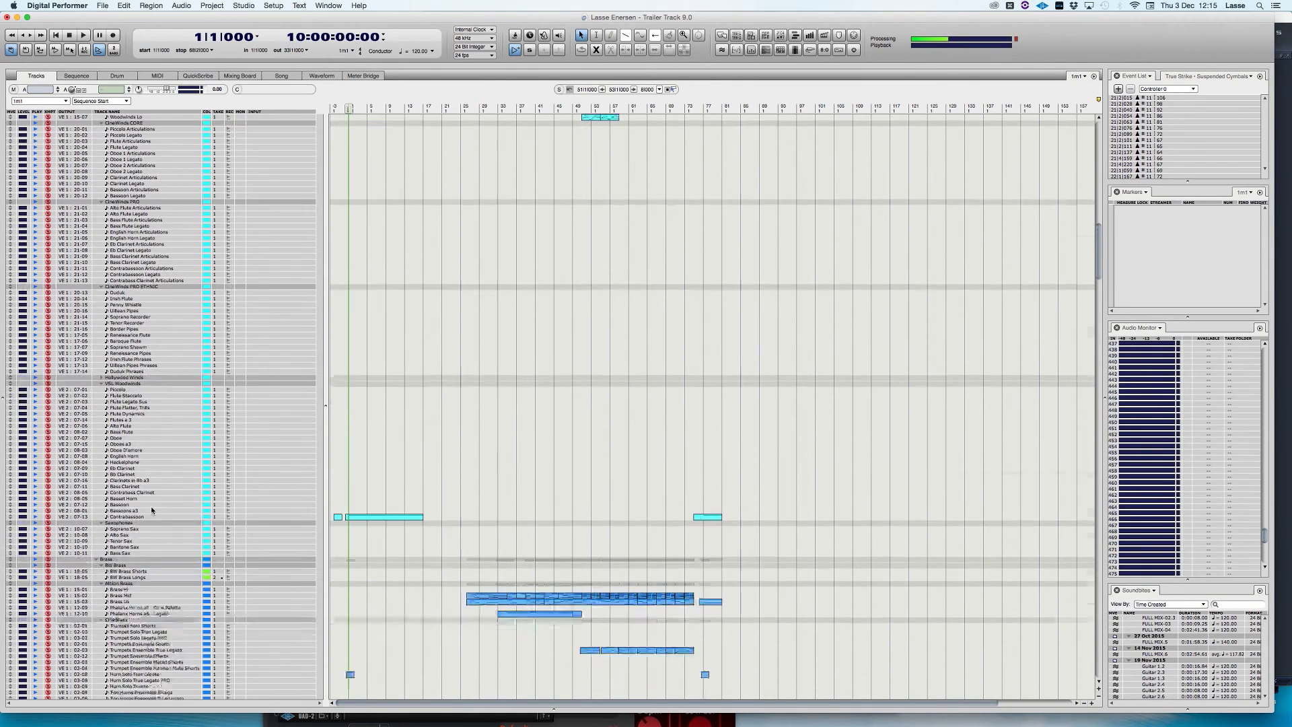
{"action": "scroll", "coordinate": [138, 522], "scroll_direction": "down", "scroll_amount": 1}
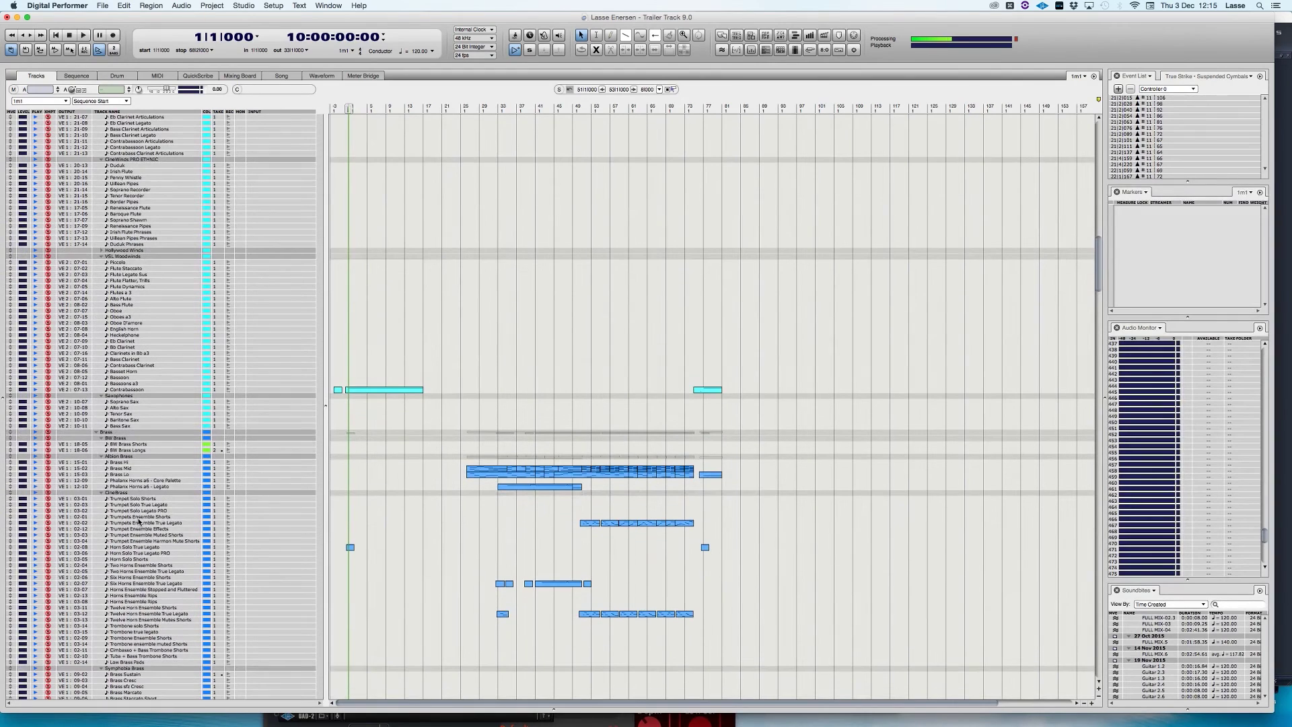
{"action": "left_click", "coordinate": [123, 496]}
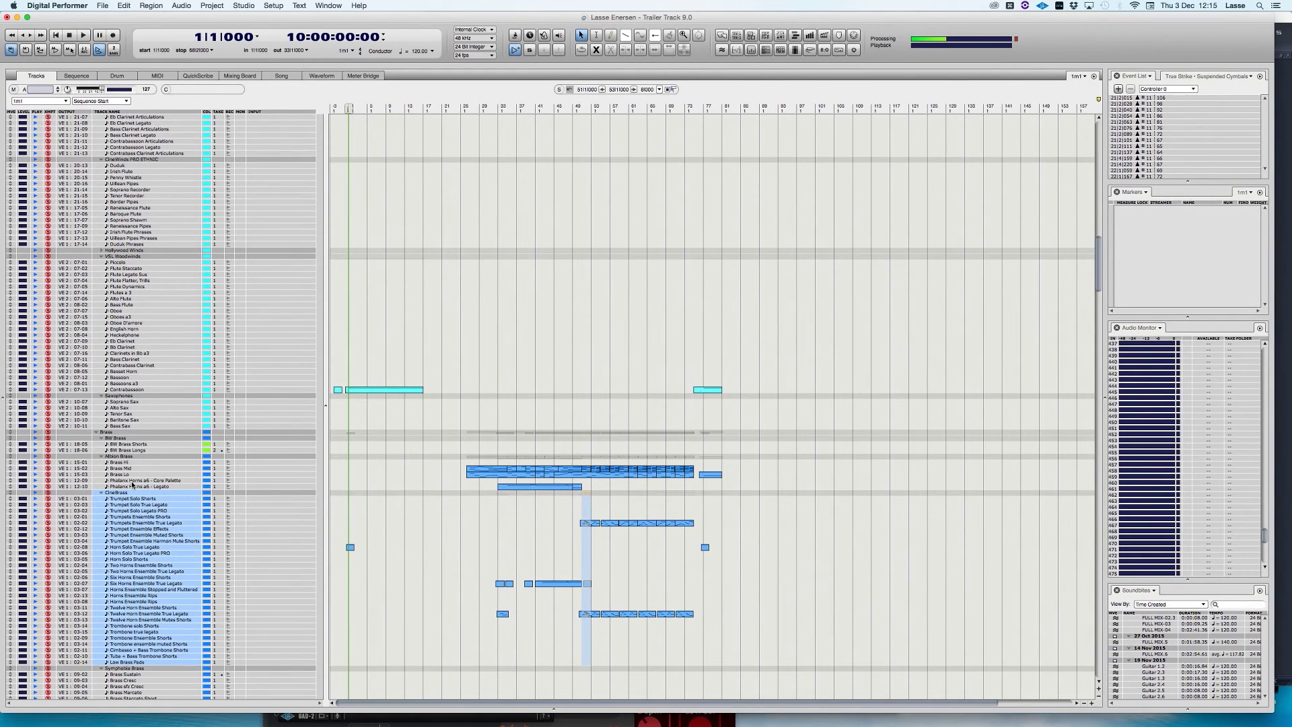
{"action": "left_click", "coordinate": [124, 457]}
Expand the VSL Brass folder to show its tracks, then collapse it again
{"action": "scroll", "coordinate": [129, 511], "scroll_direction": "down", "scroll_amount": 3}
{"action": "scroll", "coordinate": [128, 510], "scroll_direction": "down", "scroll_amount": 3}
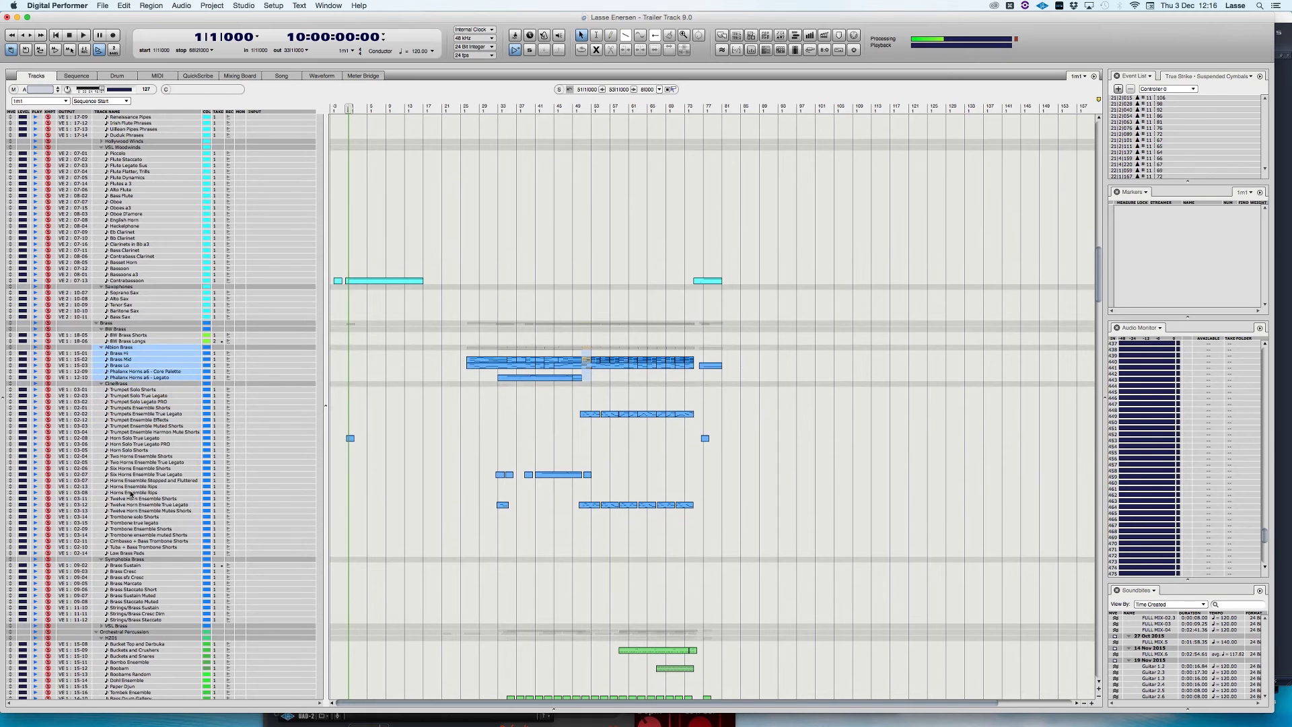
{"action": "scroll", "coordinate": [132, 495], "scroll_direction": "down", "scroll_amount": 5}
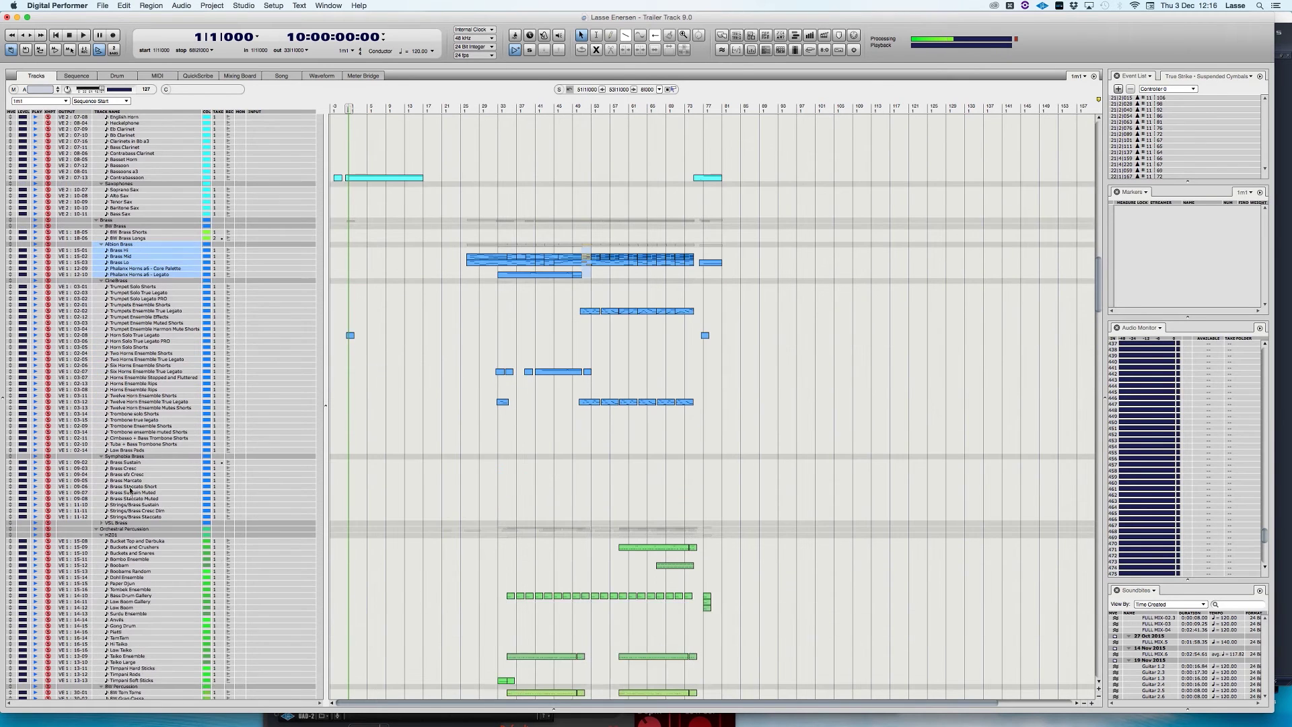
{"action": "left_click", "coordinate": [101, 523]}
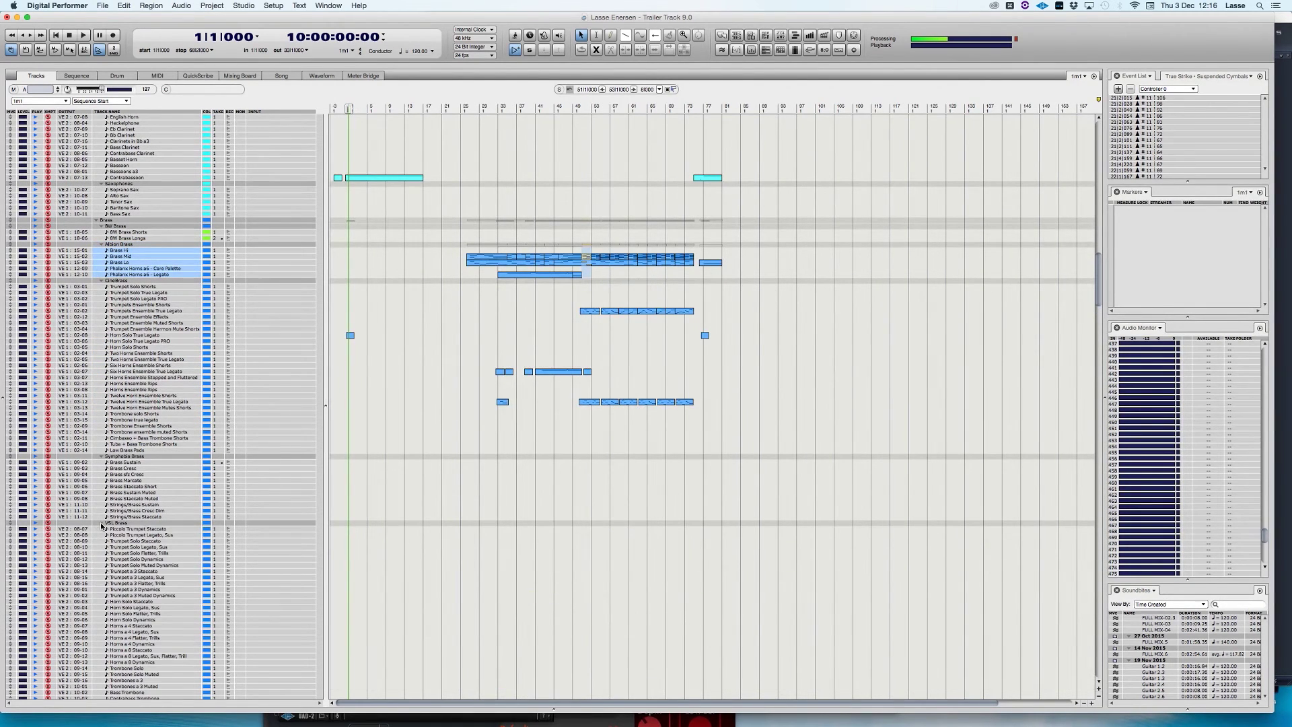
{"action": "left_click", "coordinate": [102, 523]}
Scroll down to the orchestral percussion folders like Buckets and Crushers and Taiko Ensemble
{"action": "scroll", "coordinate": [104, 518], "scroll_direction": "down", "scroll_amount": 3}
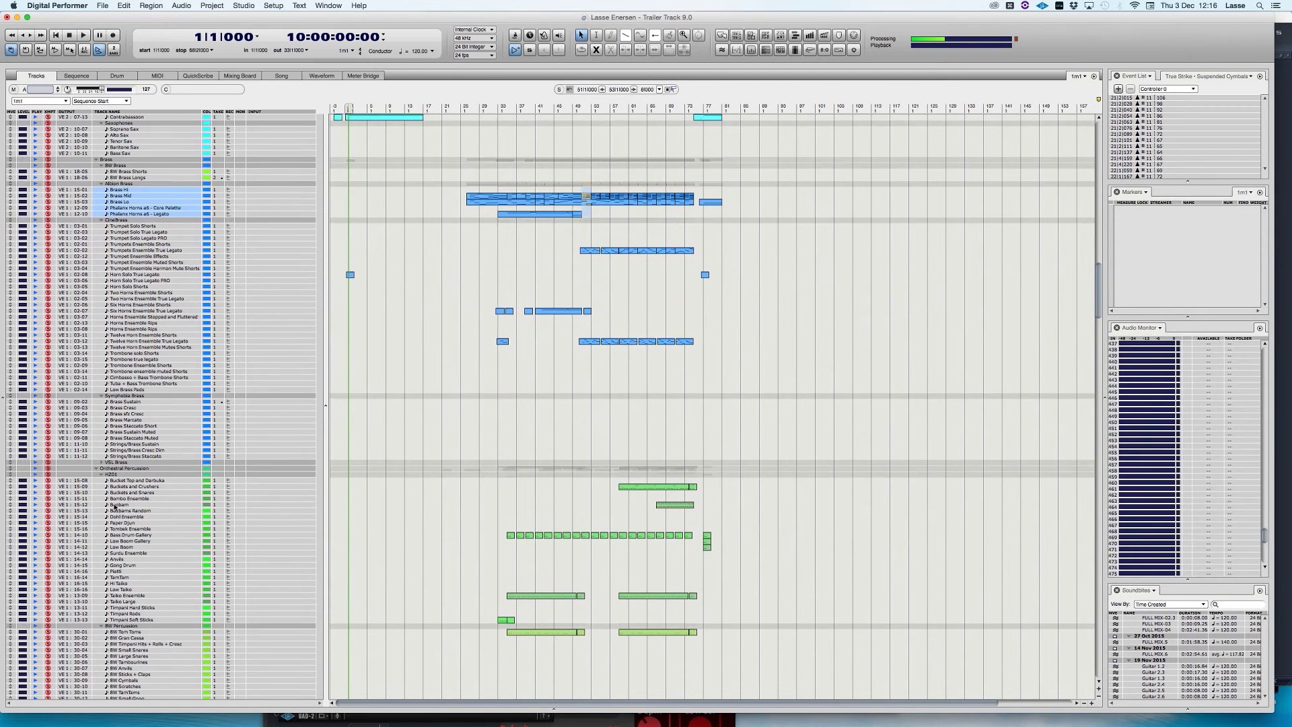
{"action": "scroll", "coordinate": [115, 506], "scroll_direction": "down", "scroll_amount": 2}
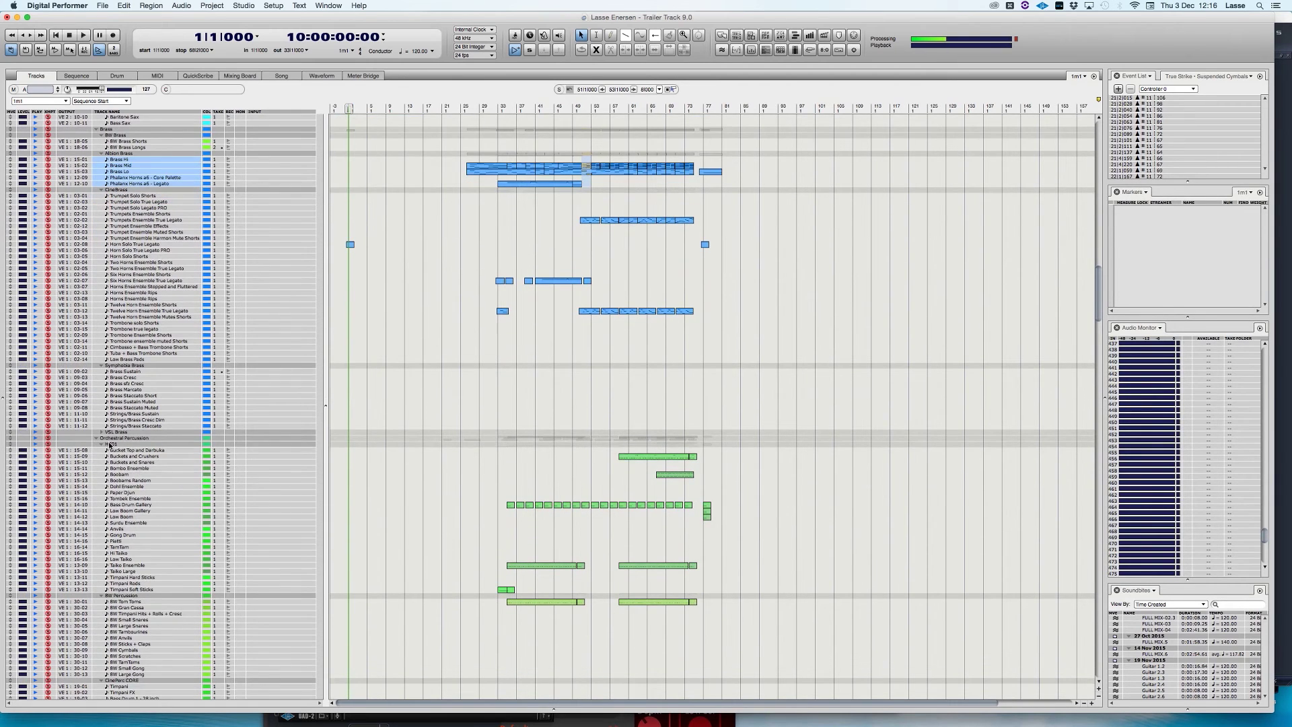
{"action": "scroll", "coordinate": [131, 490], "scroll_direction": "down", "scroll_amount": 5}
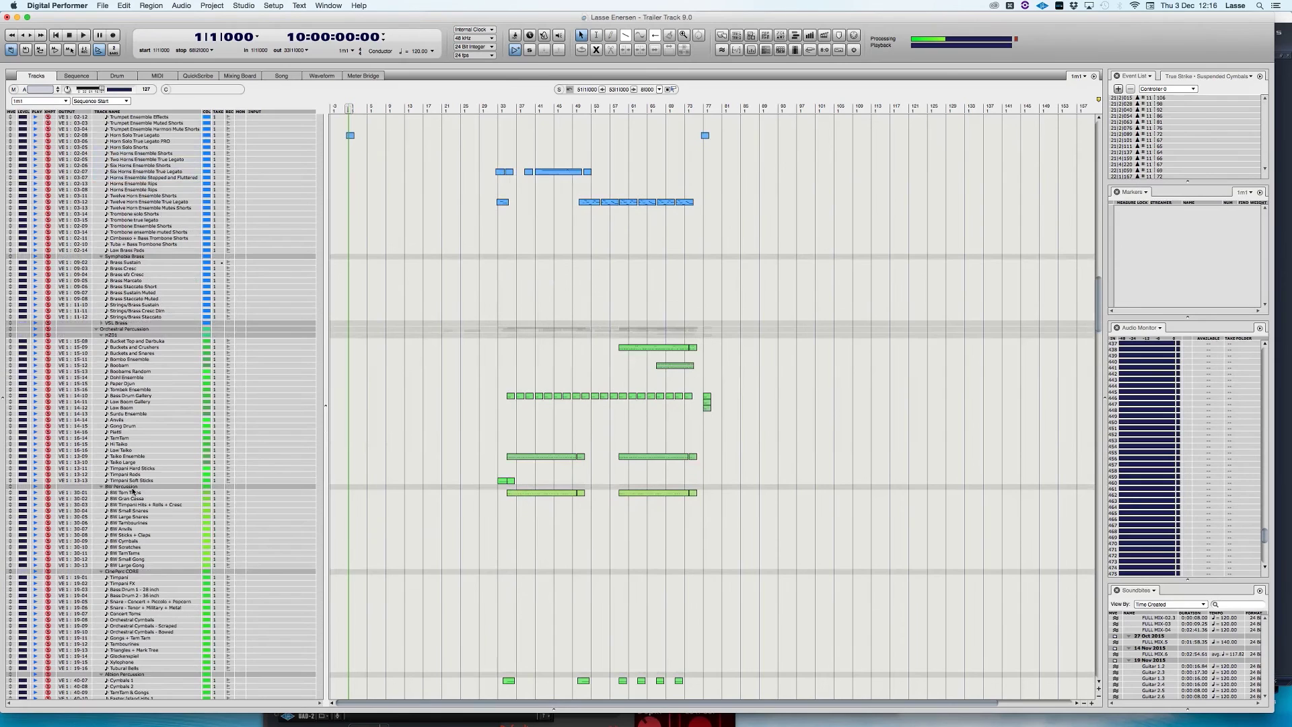
{"action": "scroll", "coordinate": [132, 492], "scroll_direction": "down", "scroll_amount": 2}
{"action": "scroll", "coordinate": [132, 492], "scroll_direction": "down", "scroll_amount": 3}
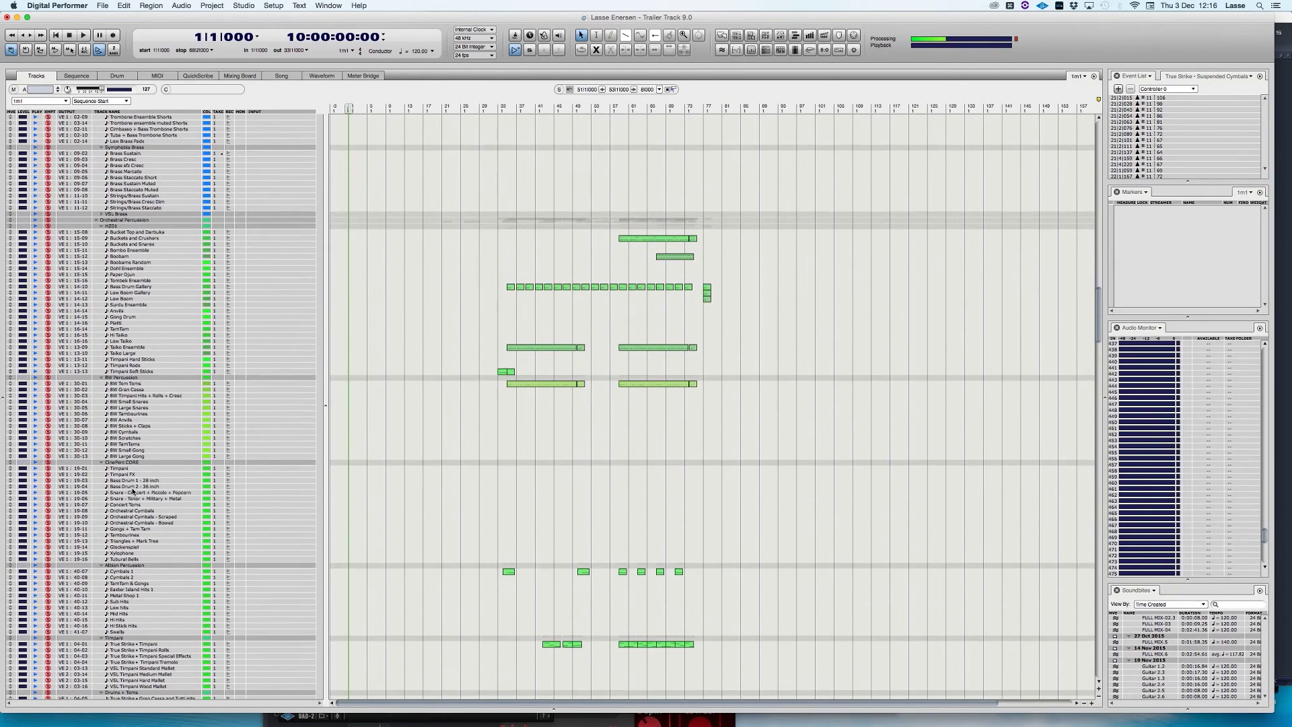
{"action": "scroll", "coordinate": [133, 492], "scroll_direction": "down", "scroll_amount": 1}
{"action": "scroll", "coordinate": [133, 492], "scroll_direction": "down", "scroll_amount": 1}
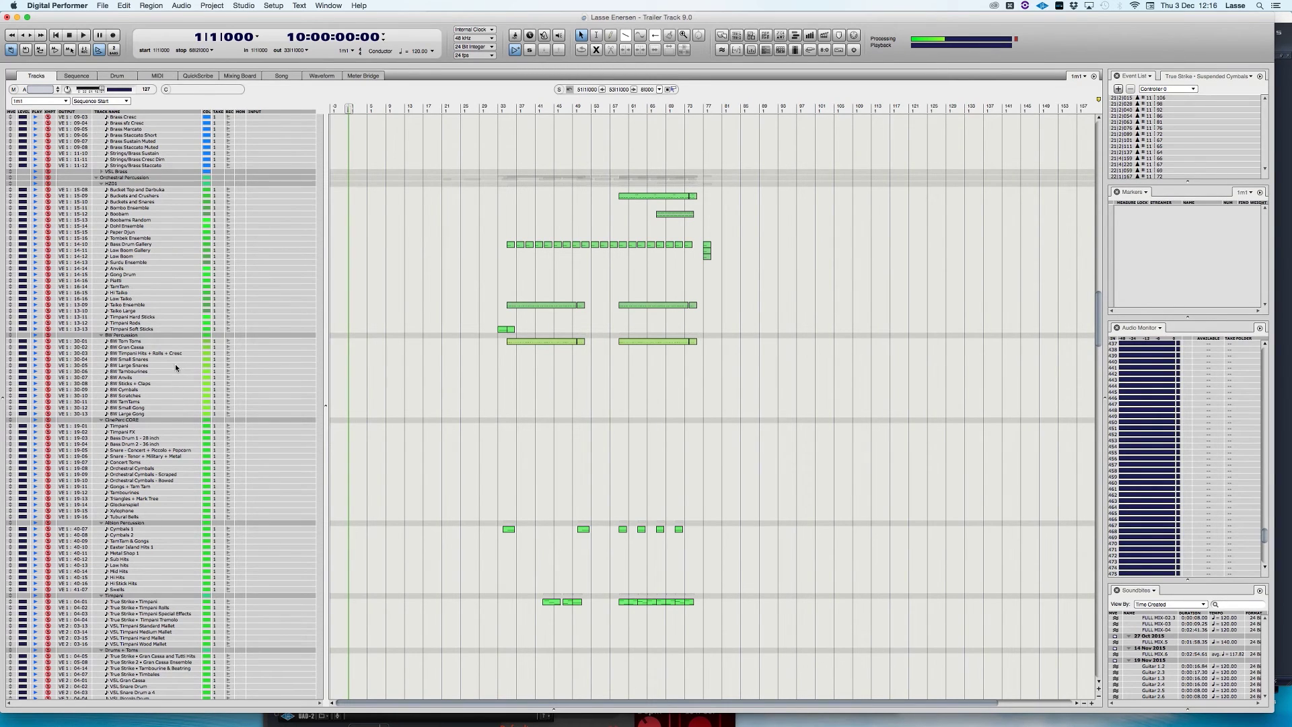
Expand the Bells folder to show its tracks and collapse it, twice
{"action": "scroll", "coordinate": [175, 388], "scroll_direction": "down", "scroll_amount": 5}
{"action": "scroll", "coordinate": [175, 390], "scroll_direction": "down", "scroll_amount": 6}
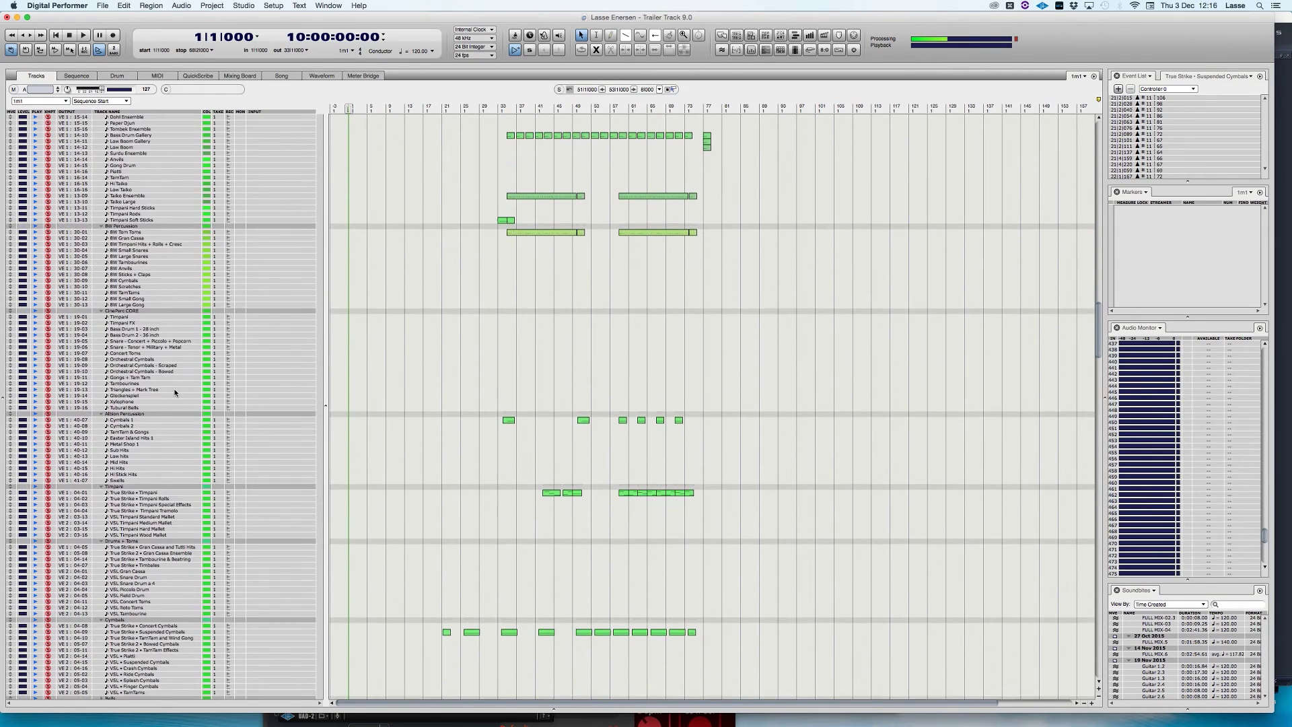
{"action": "scroll", "coordinate": [176, 442], "scroll_direction": "down", "scroll_amount": 5}
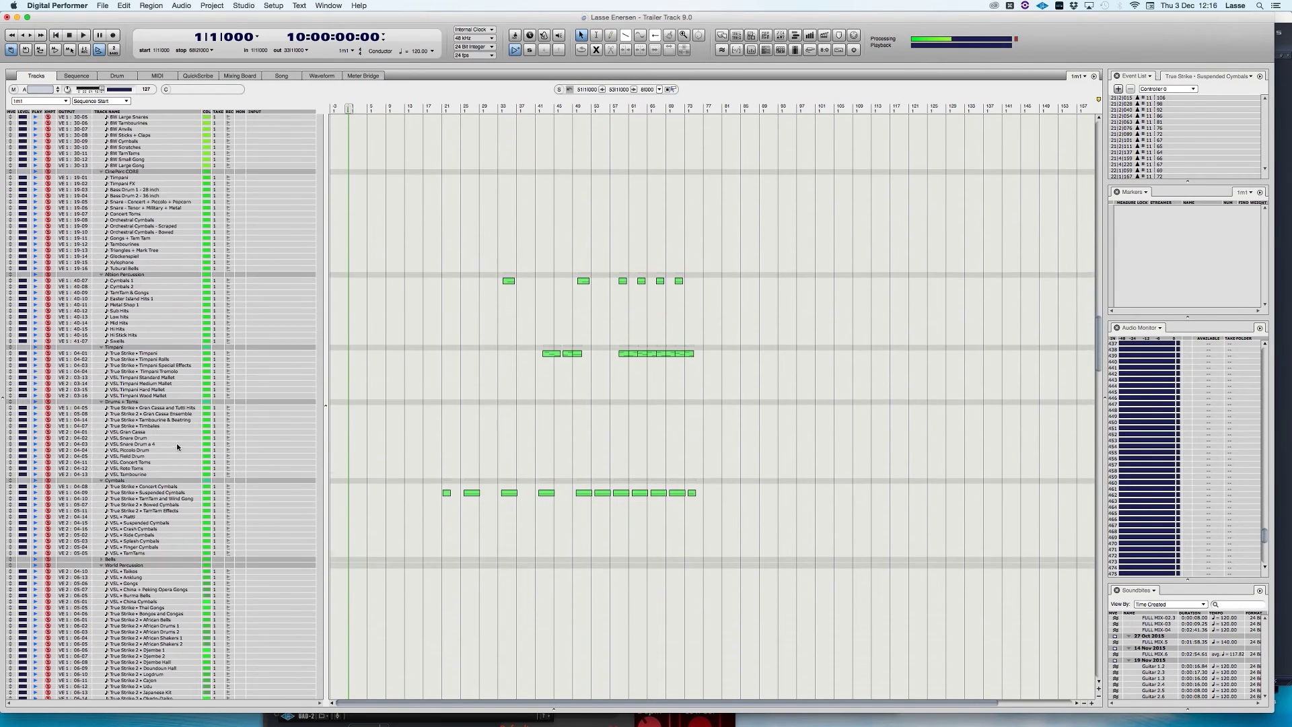
{"action": "left_click", "coordinate": [102, 517]}
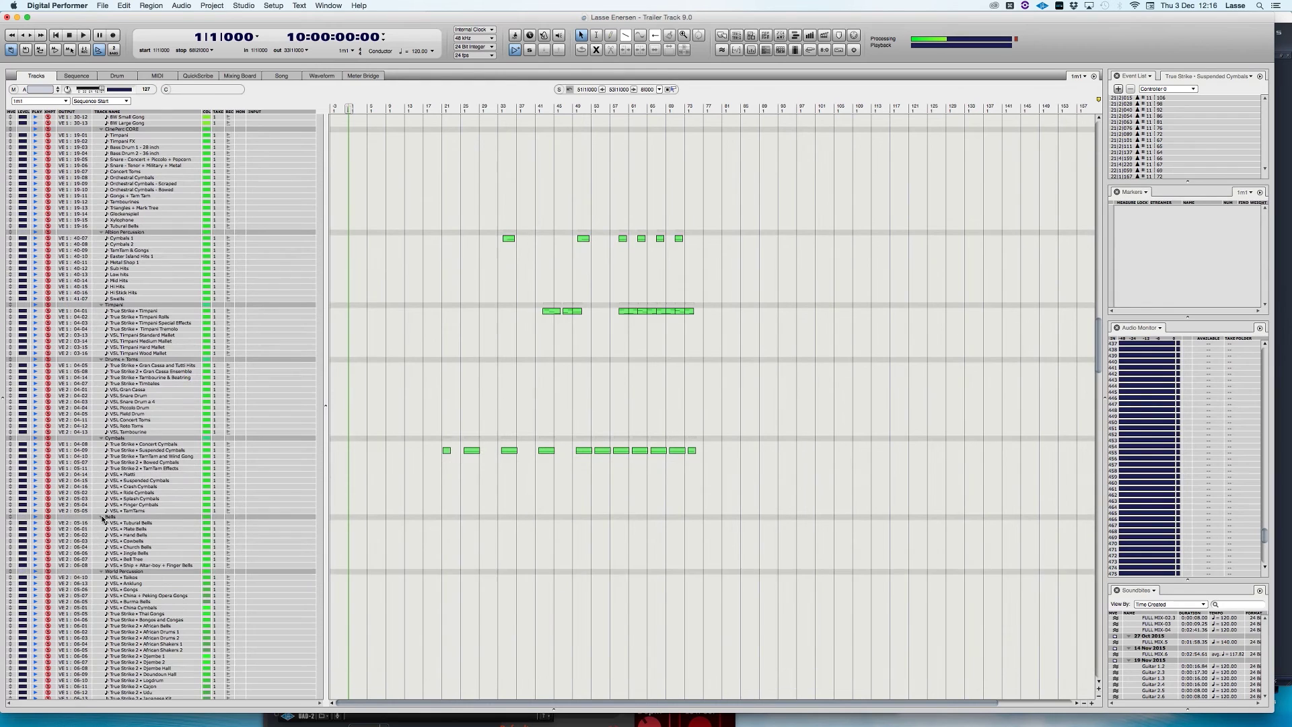
{"action": "left_click", "coordinate": [101, 517]}
{"action": "scroll", "coordinate": [146, 506], "scroll_direction": "down", "scroll_amount": 2}
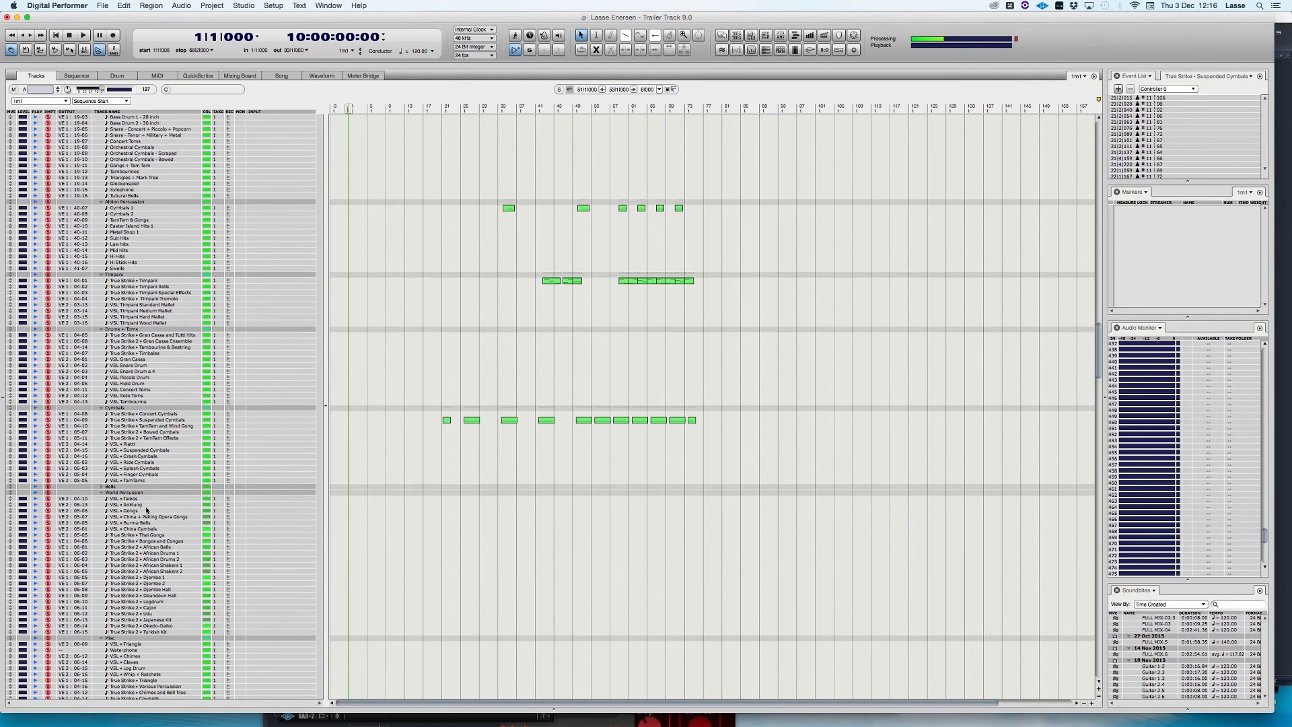
{"action": "left_click", "coordinate": [100, 485]}
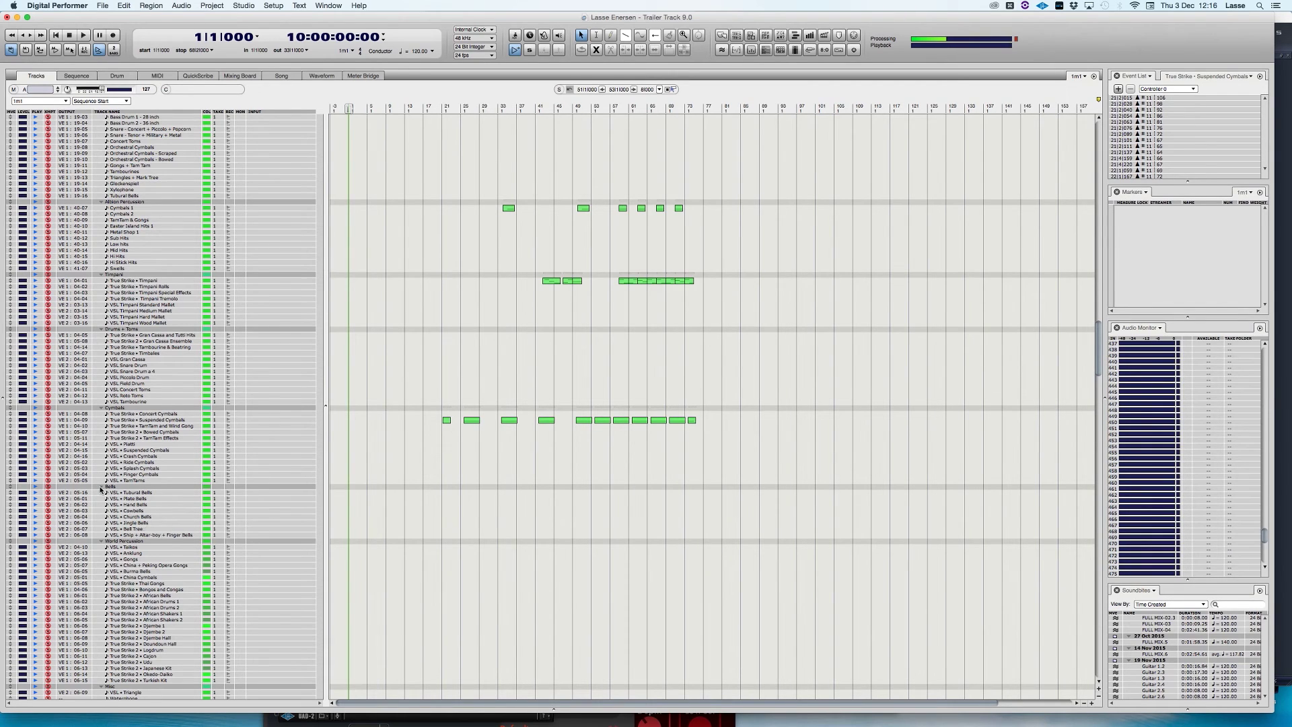
{"action": "left_click", "coordinate": [100, 486]}
Scroll down to the Misc, Cinematic Percussion and 8Dio Hybrid Tools folders
{"action": "scroll", "coordinate": [140, 511], "scroll_direction": "down", "scroll_amount": 4}
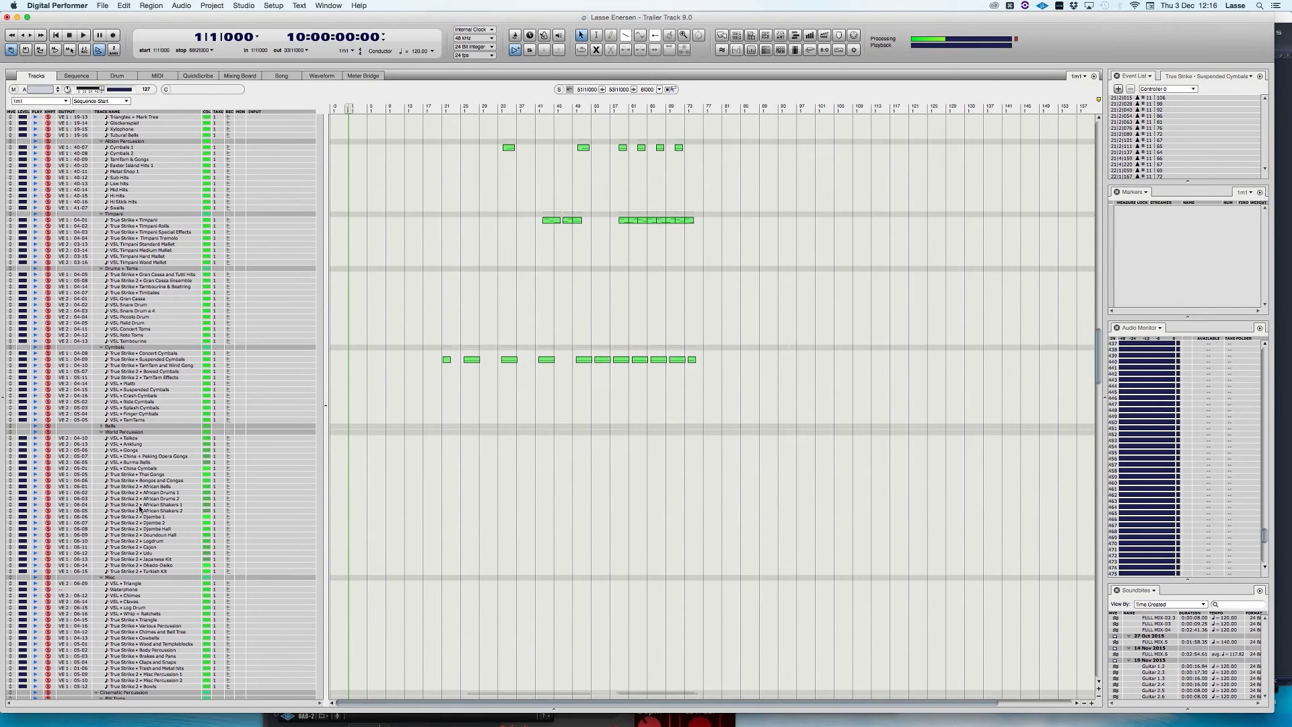
{"action": "scroll", "coordinate": [141, 510], "scroll_direction": "down", "scroll_amount": 8}
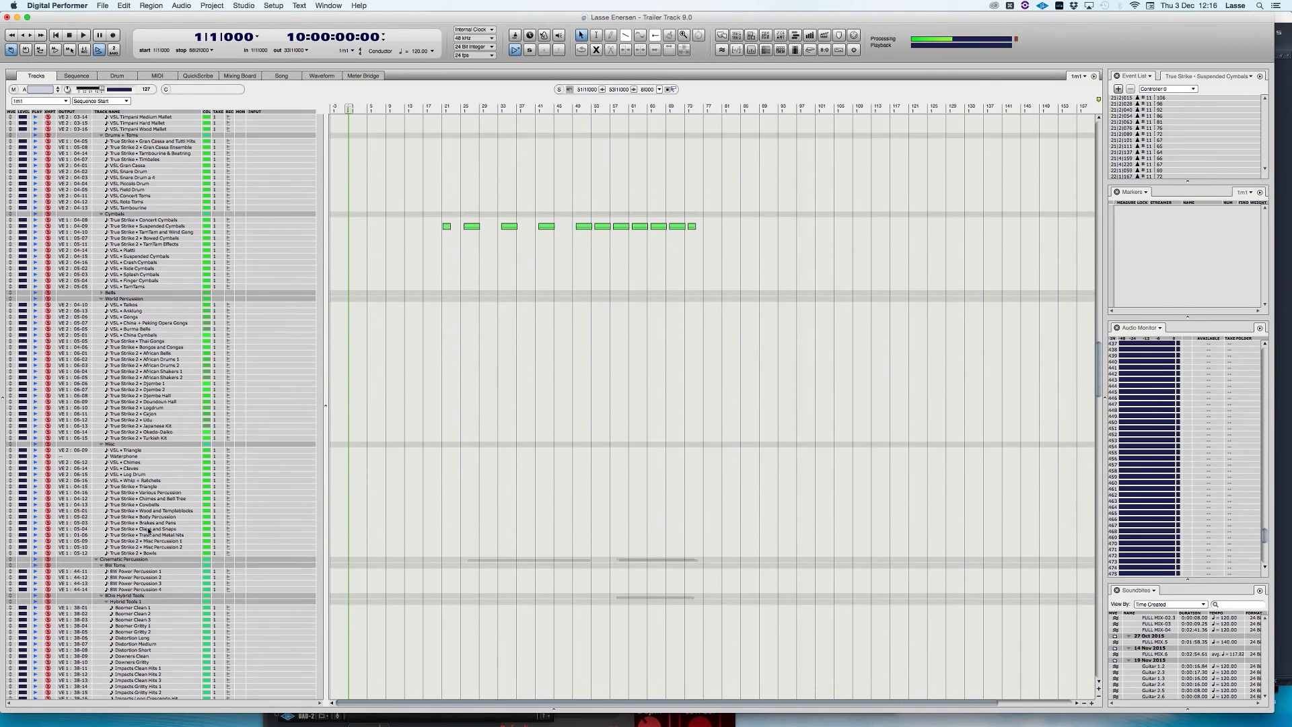
{"action": "scroll", "coordinate": [149, 529], "scroll_direction": "down", "scroll_amount": 5}
Select the Cinematic Percussion group, then Rhythms Mid 2, then the Hybrid Tools 1 group
{"action": "left_click", "coordinate": [141, 535]}
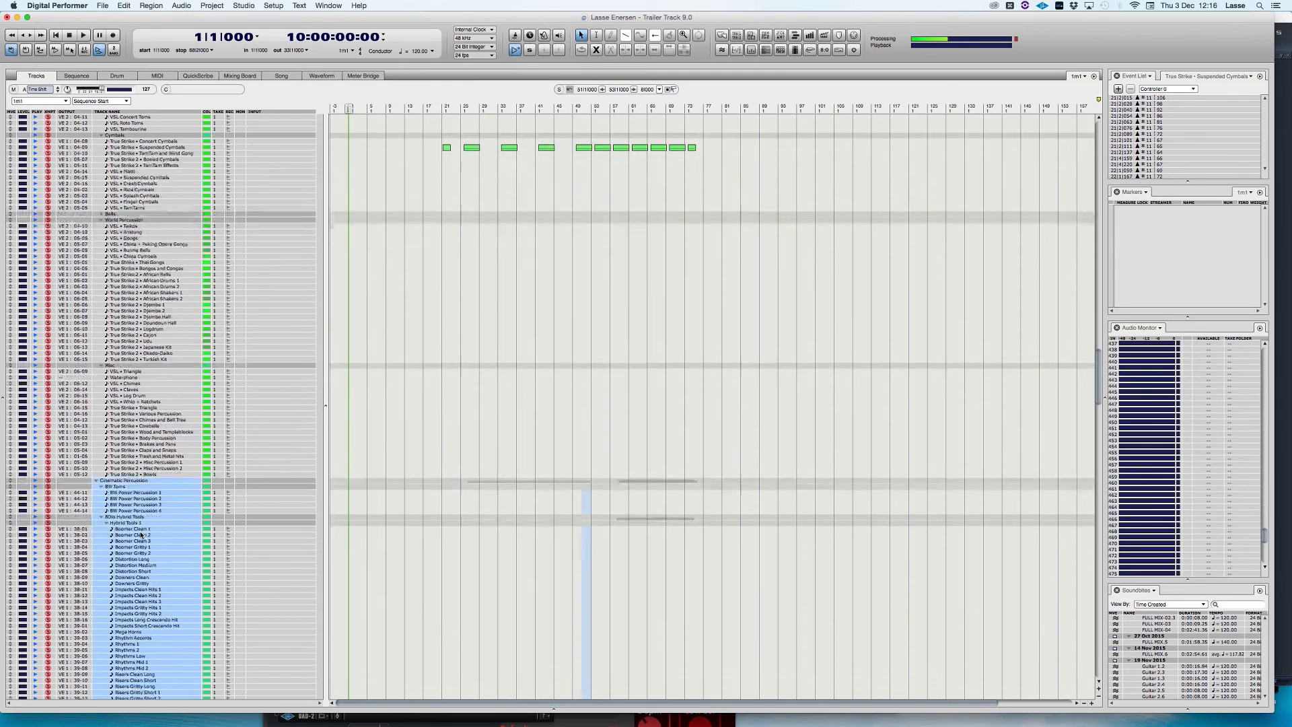
{"action": "scroll", "coordinate": [140, 529], "scroll_direction": "down", "scroll_amount": 8}
{"action": "left_click", "coordinate": [136, 522]}
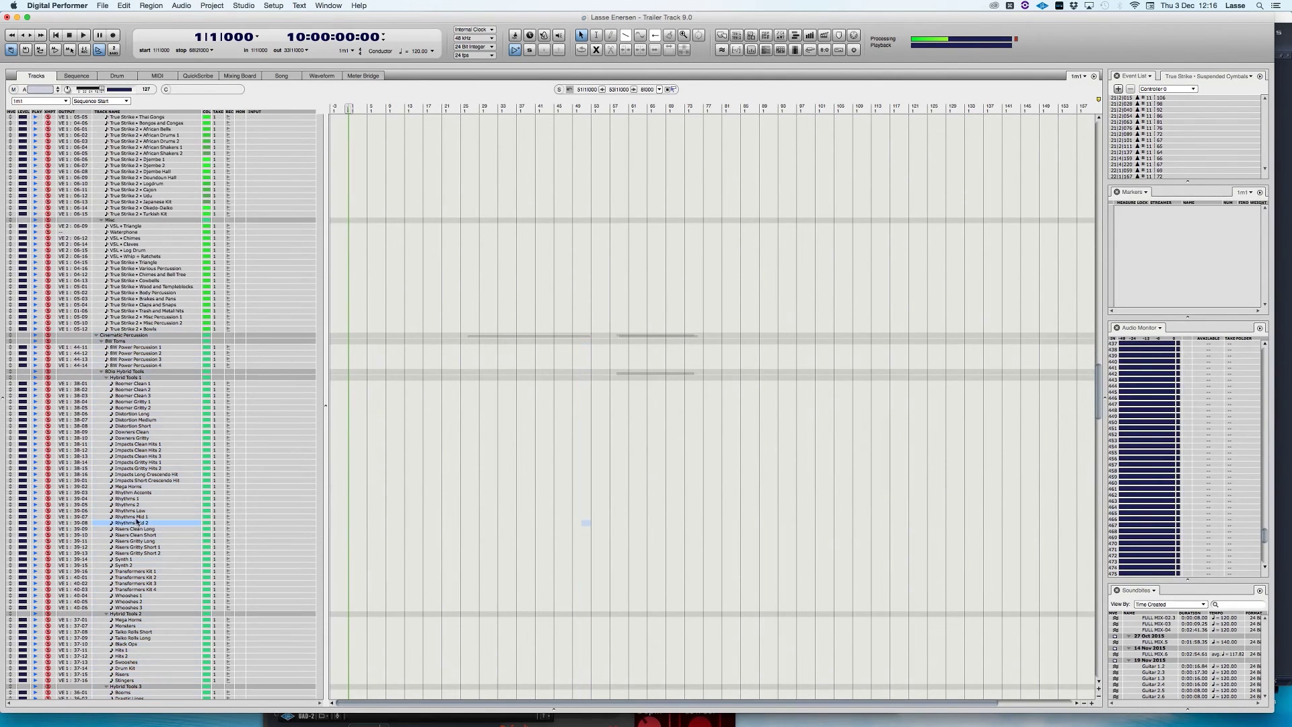
{"action": "left_click", "coordinate": [128, 378]}
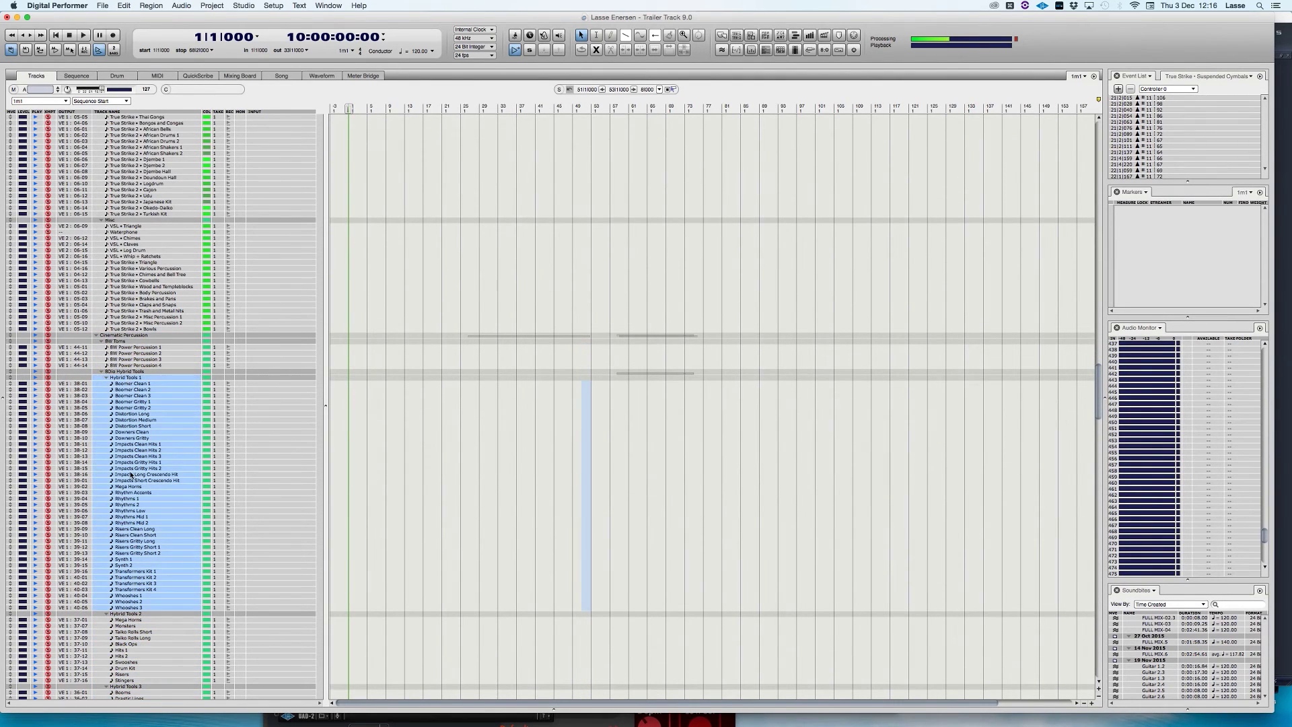
Scroll further down the track list and select every track in the Tonehammer group
{"action": "scroll", "coordinate": [131, 475], "scroll_direction": "down", "scroll_amount": 5}
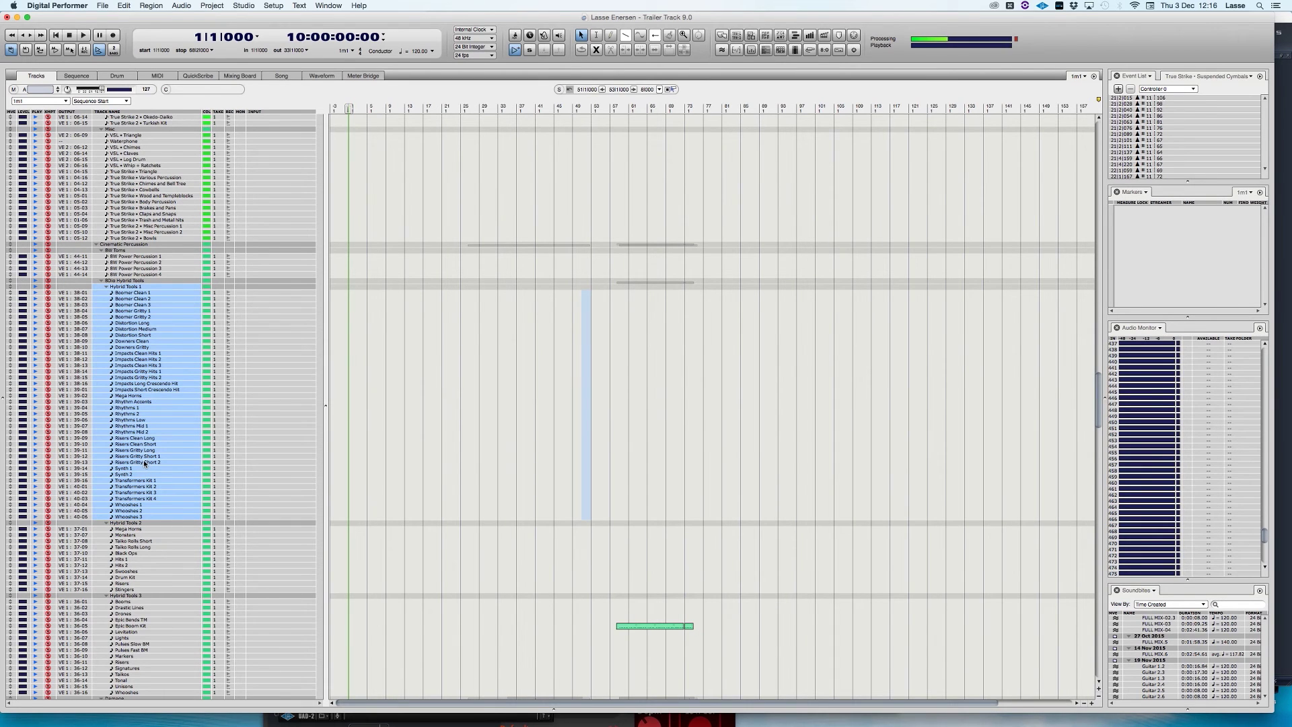
{"action": "scroll", "coordinate": [144, 463], "scroll_direction": "down", "scroll_amount": 11}
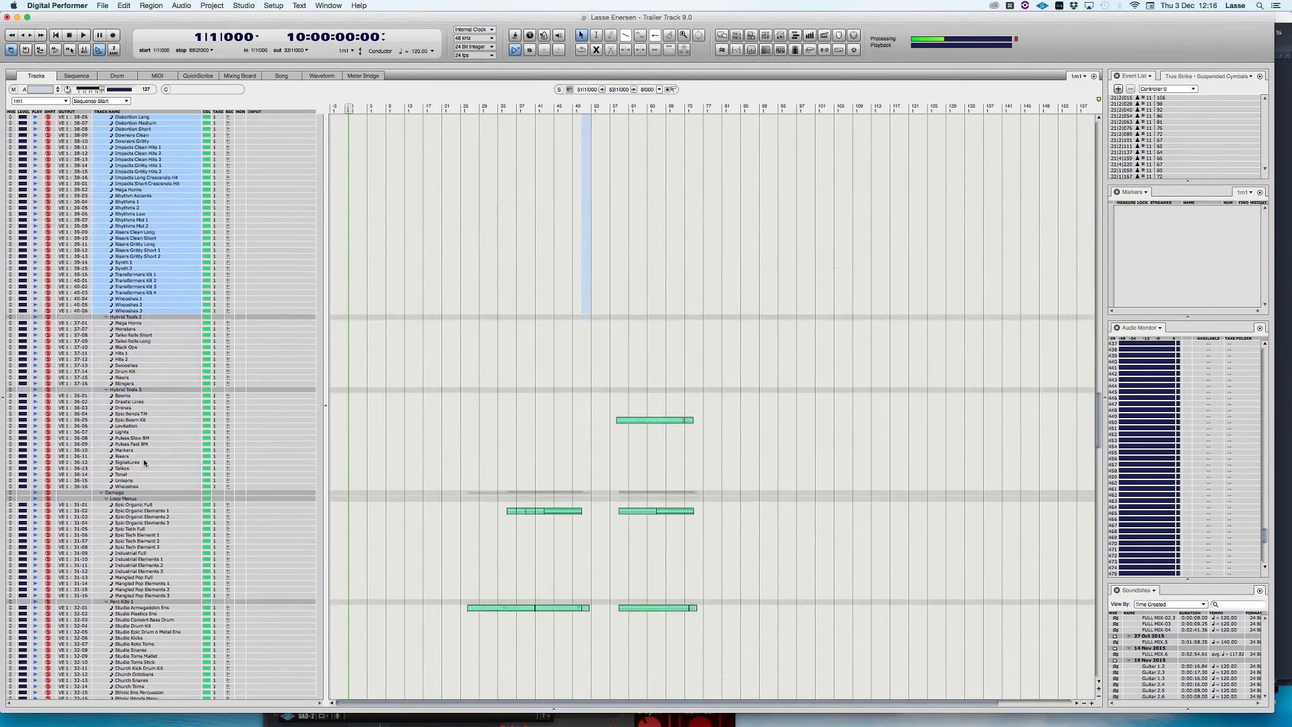
{"action": "scroll", "coordinate": [143, 462], "scroll_direction": "down", "scroll_amount": 8}
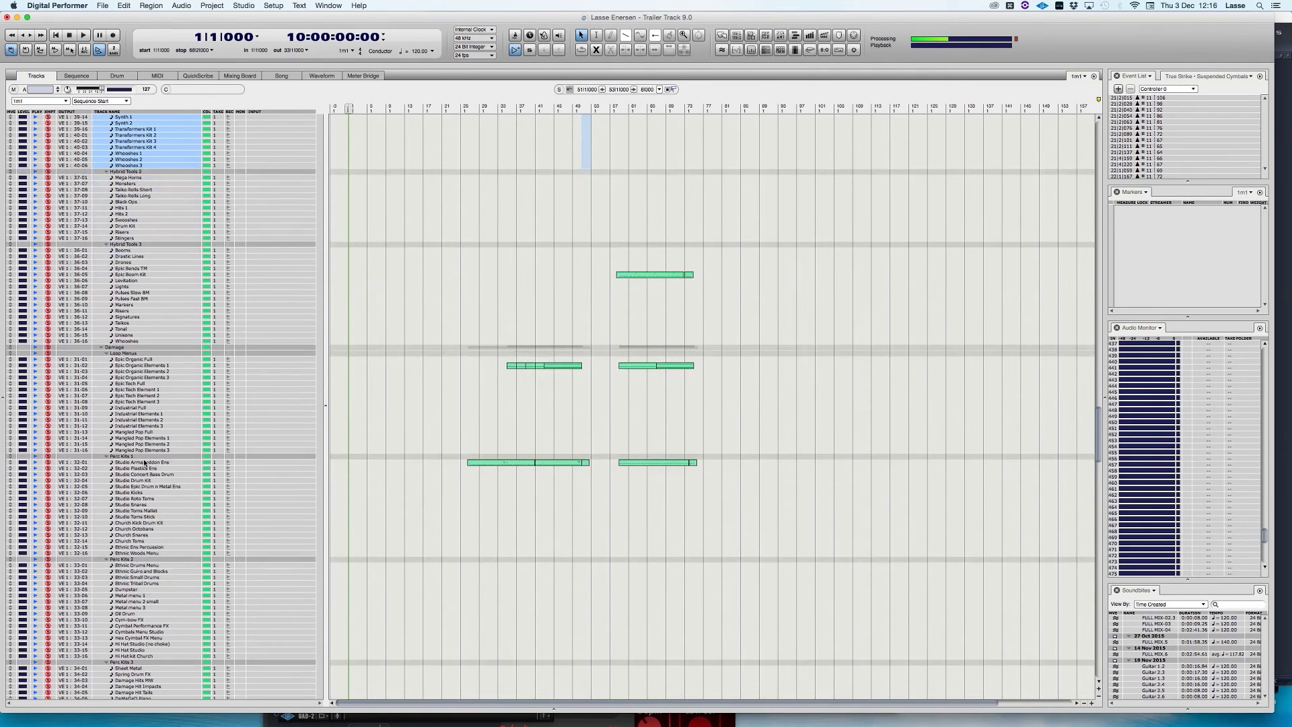
{"action": "scroll", "coordinate": [144, 463], "scroll_direction": "down", "scroll_amount": 2}
{"action": "scroll", "coordinate": [143, 463], "scroll_direction": "down", "scroll_amount": 2}
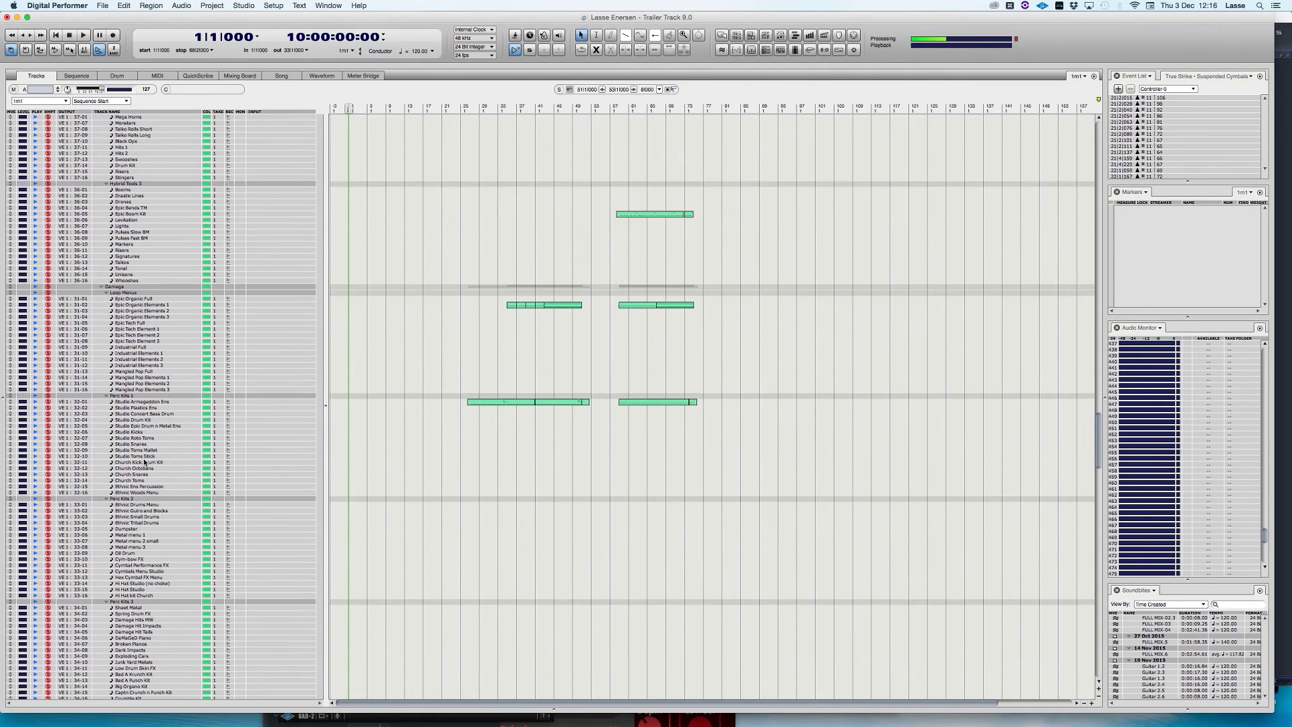
{"action": "scroll", "coordinate": [144, 462], "scroll_direction": "down", "scroll_amount": 13}
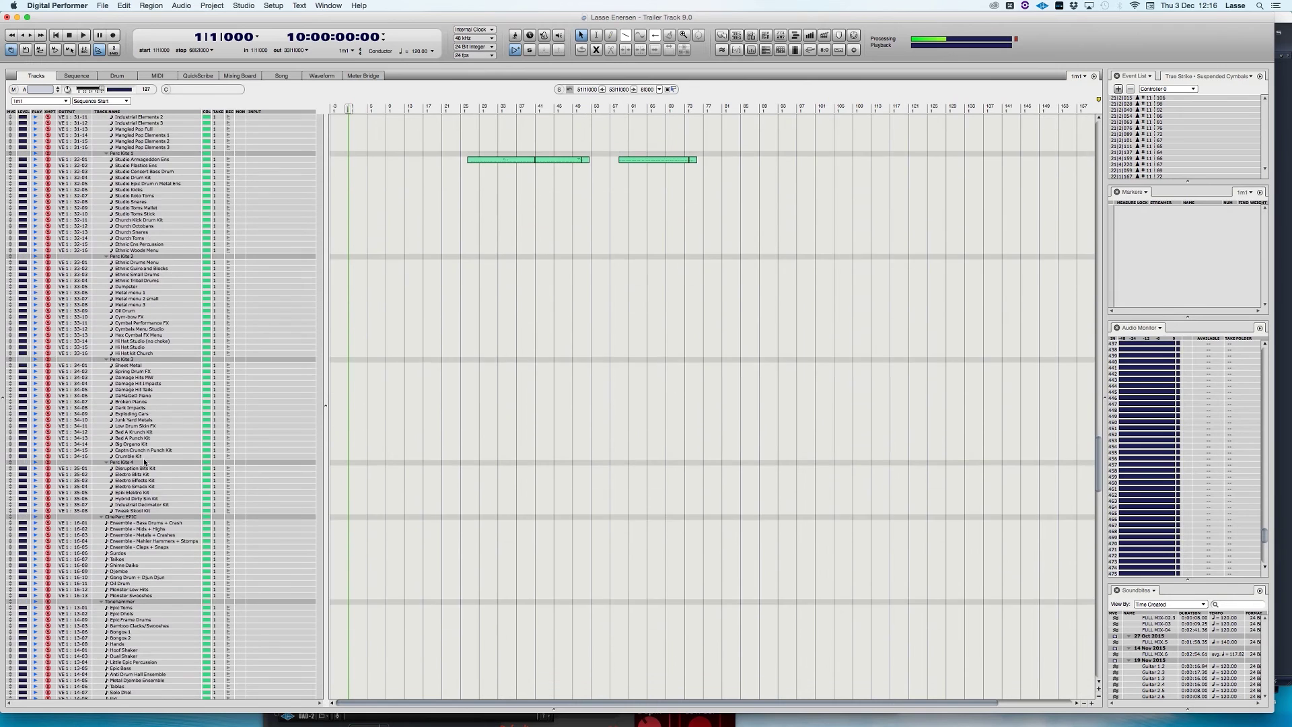
{"action": "scroll", "coordinate": [144, 462], "scroll_direction": "down", "scroll_amount": 3}
{"action": "scroll", "coordinate": [150, 463], "scroll_direction": "down", "scroll_amount": 3}
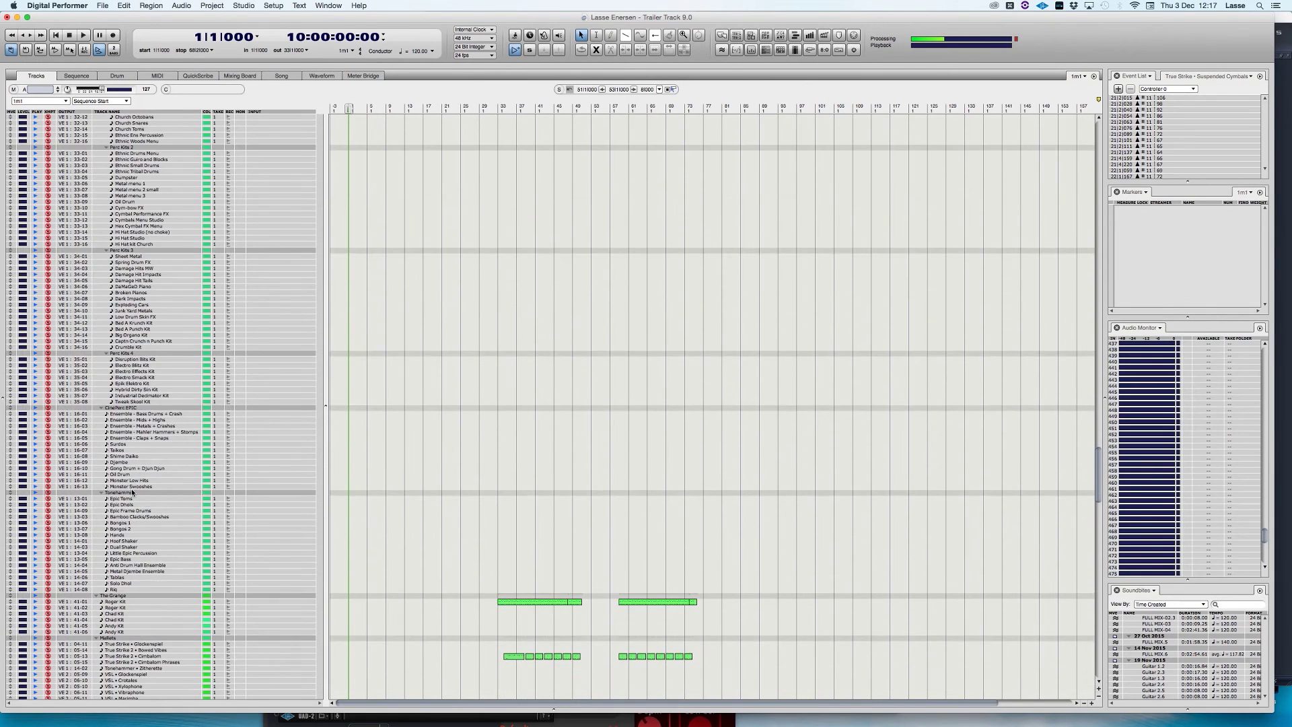
{"action": "left_click", "coordinate": [133, 491]}
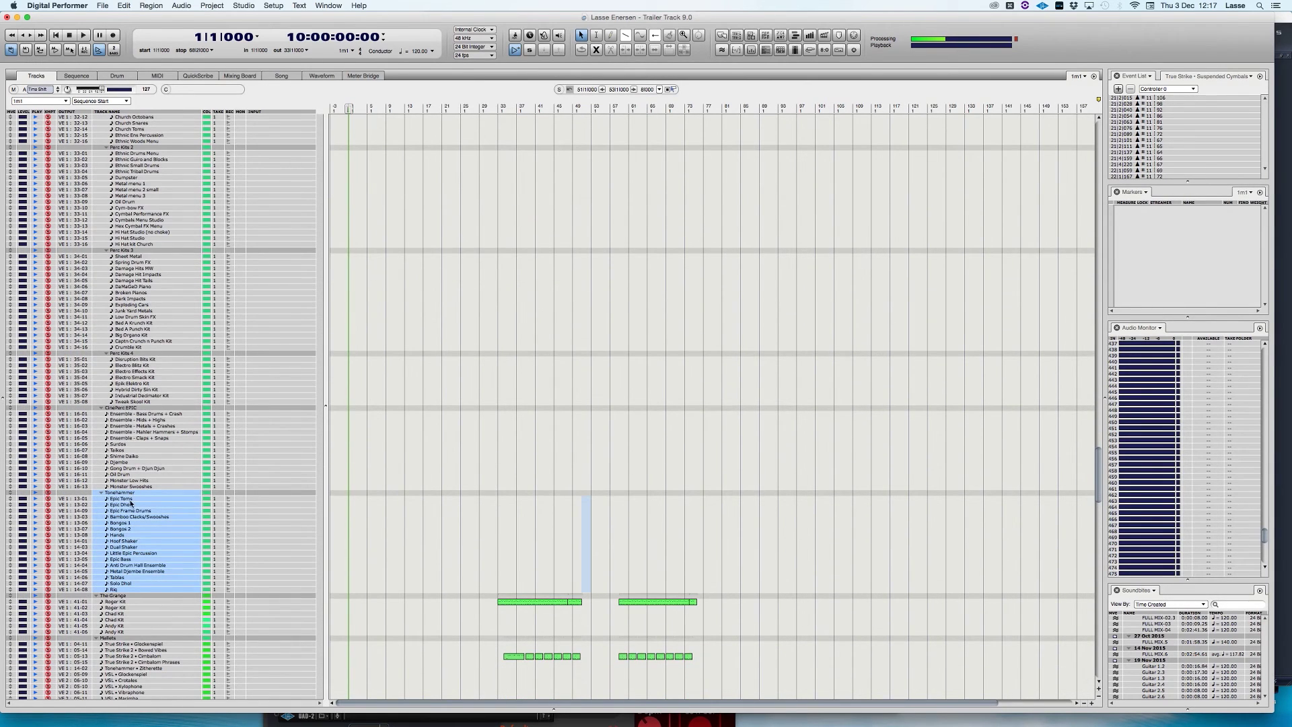
Select the whole Mallets group, then the True Strike 2 • Bowed Vibes track
{"action": "scroll", "coordinate": [135, 523], "scroll_direction": "down", "scroll_amount": 5}
{"action": "left_click", "coordinate": [115, 547]}
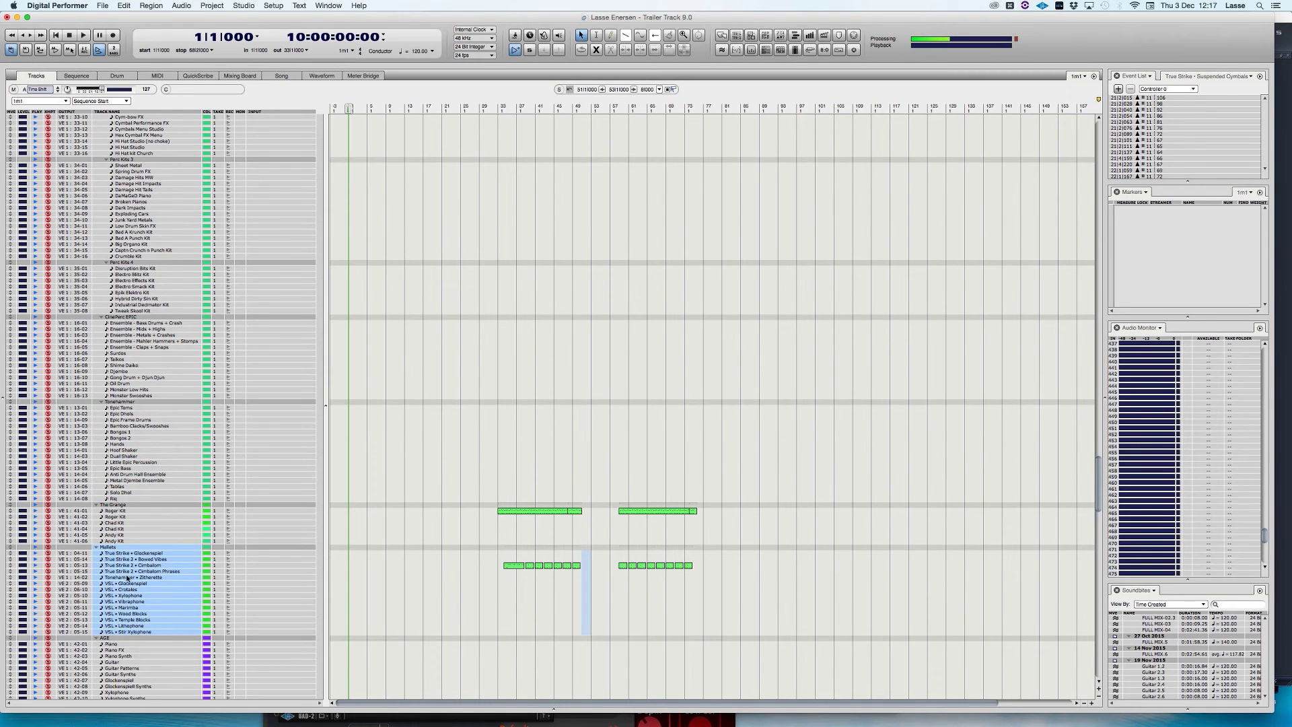
{"action": "left_click", "coordinate": [121, 559]}
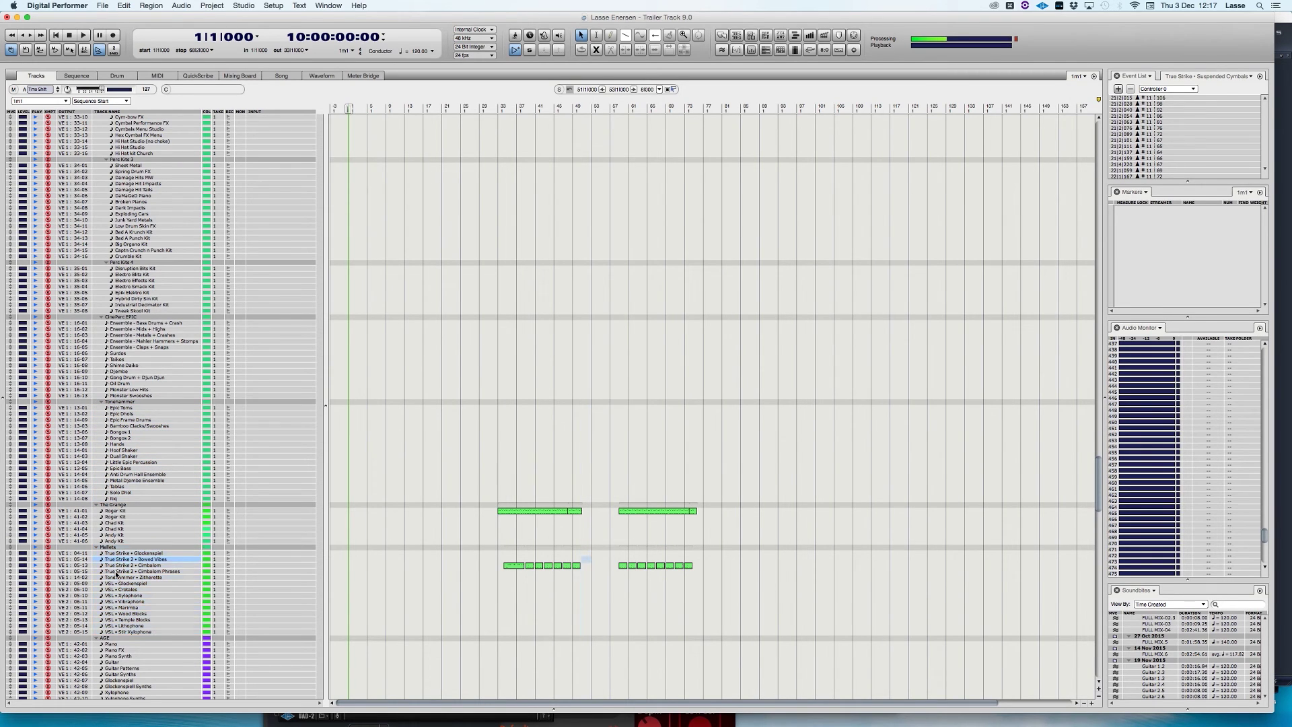
Select the whole AGE group, then only the Piano Synth track
{"action": "scroll", "coordinate": [116, 575], "scroll_direction": "down", "scroll_amount": 5}
{"action": "left_click", "coordinate": [110, 511]}
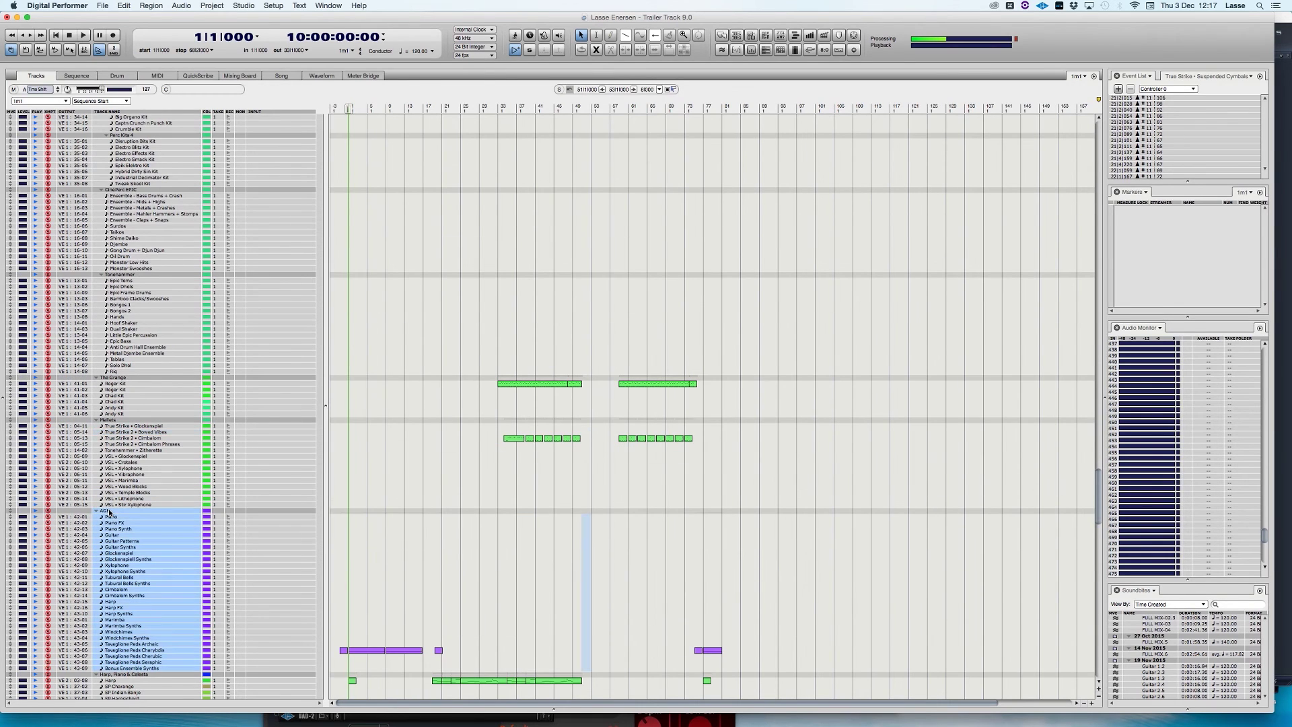
{"action": "left_click", "coordinate": [123, 529]}
{"action": "scroll", "coordinate": [123, 538], "scroll_direction": "down", "scroll_amount": 3}
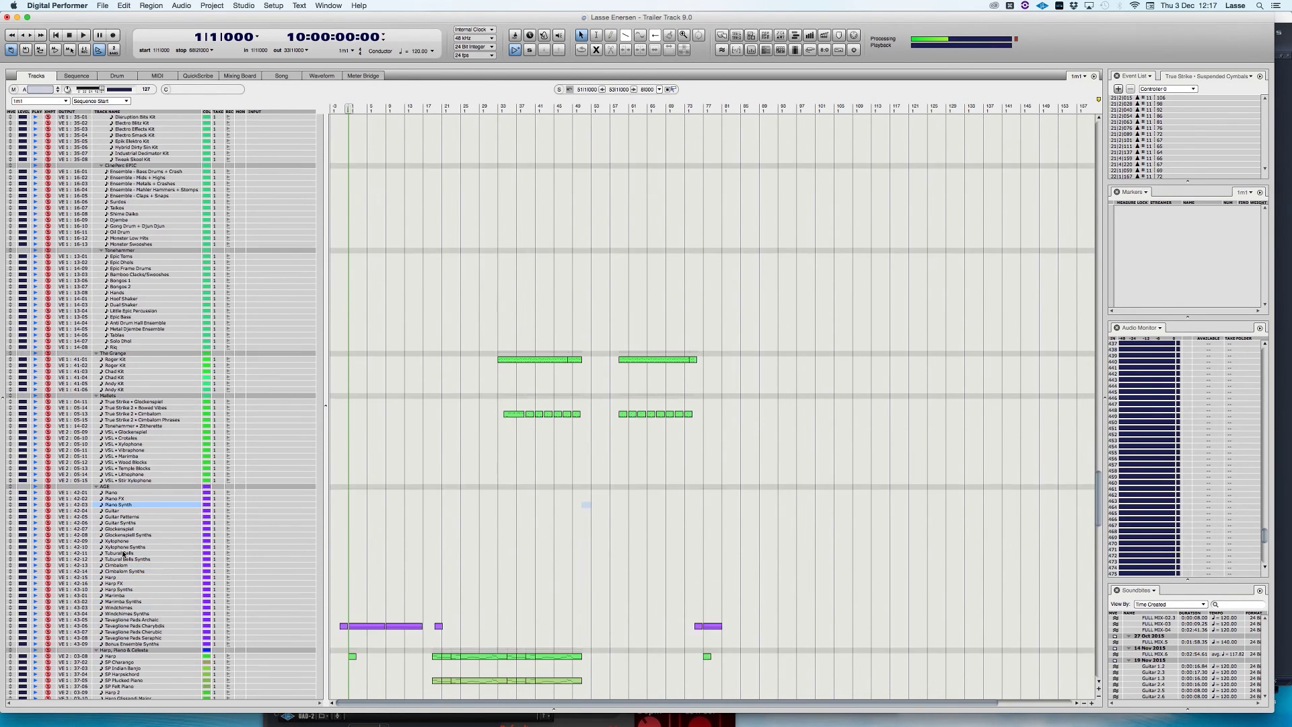
{"action": "scroll", "coordinate": [122, 553], "scroll_direction": "down", "scroll_amount": 4}
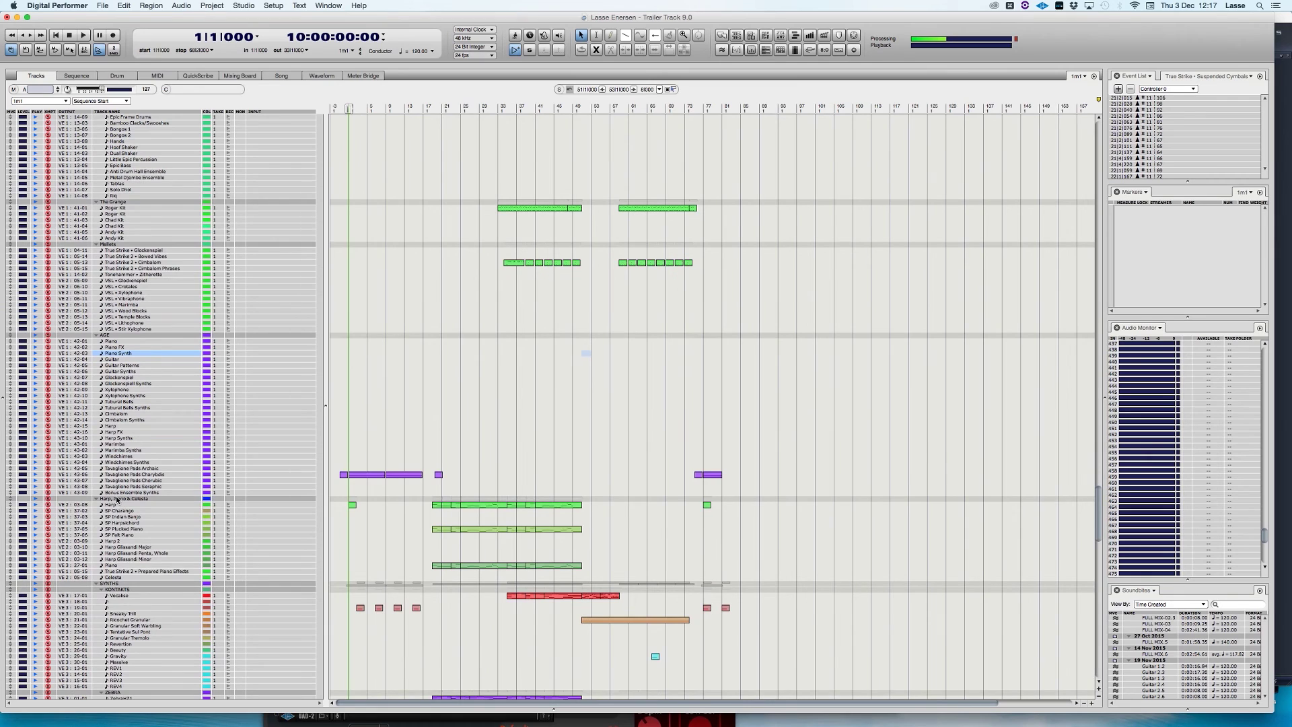
Select the Piano track (VE 3 : 27-01), then scroll down to the Zebra folder
{"action": "left_click", "coordinate": [111, 565]}
{"action": "scroll", "coordinate": [120, 566], "scroll_direction": "down", "scroll_amount": 1}
{"action": "scroll", "coordinate": [120, 566], "scroll_direction": "down", "scroll_amount": 2}
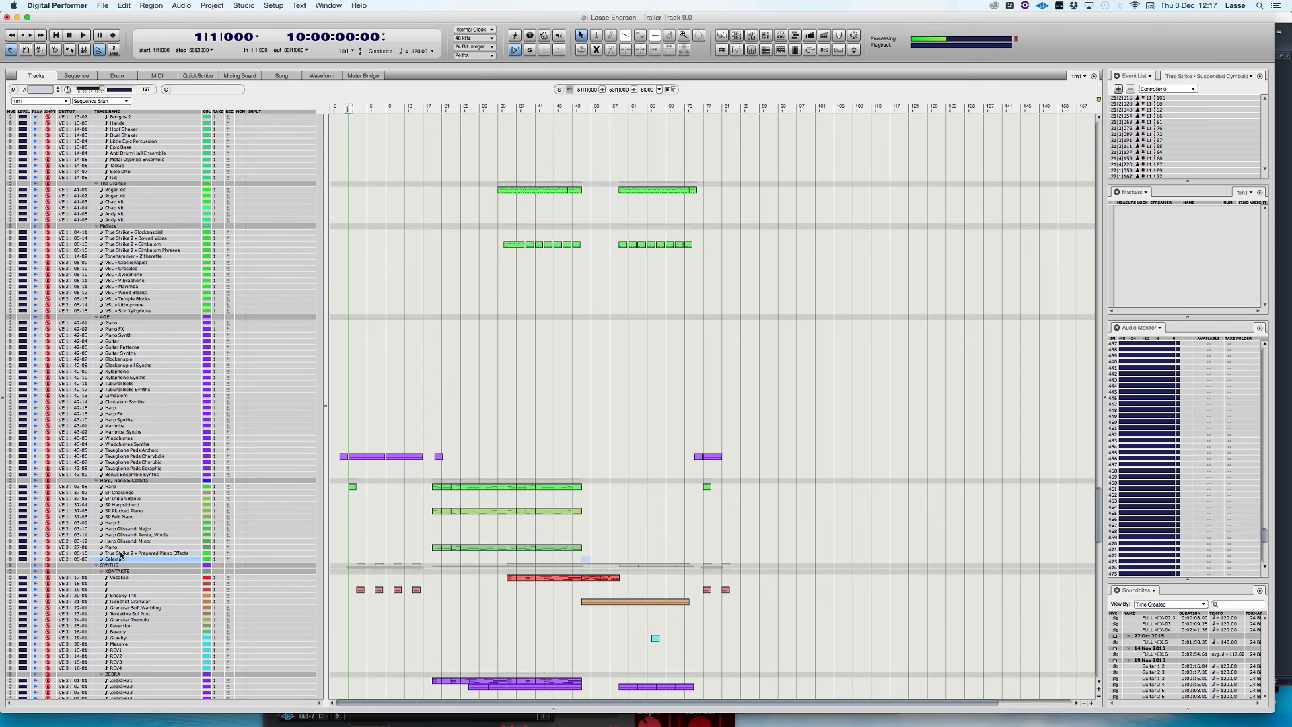
Drag-select the Vocalise through REV4 tracks, then narrow the selection to Granular Tremolo
{"action": "scroll", "coordinate": [180, 569], "scroll_direction": "down", "scroll_amount": 8}
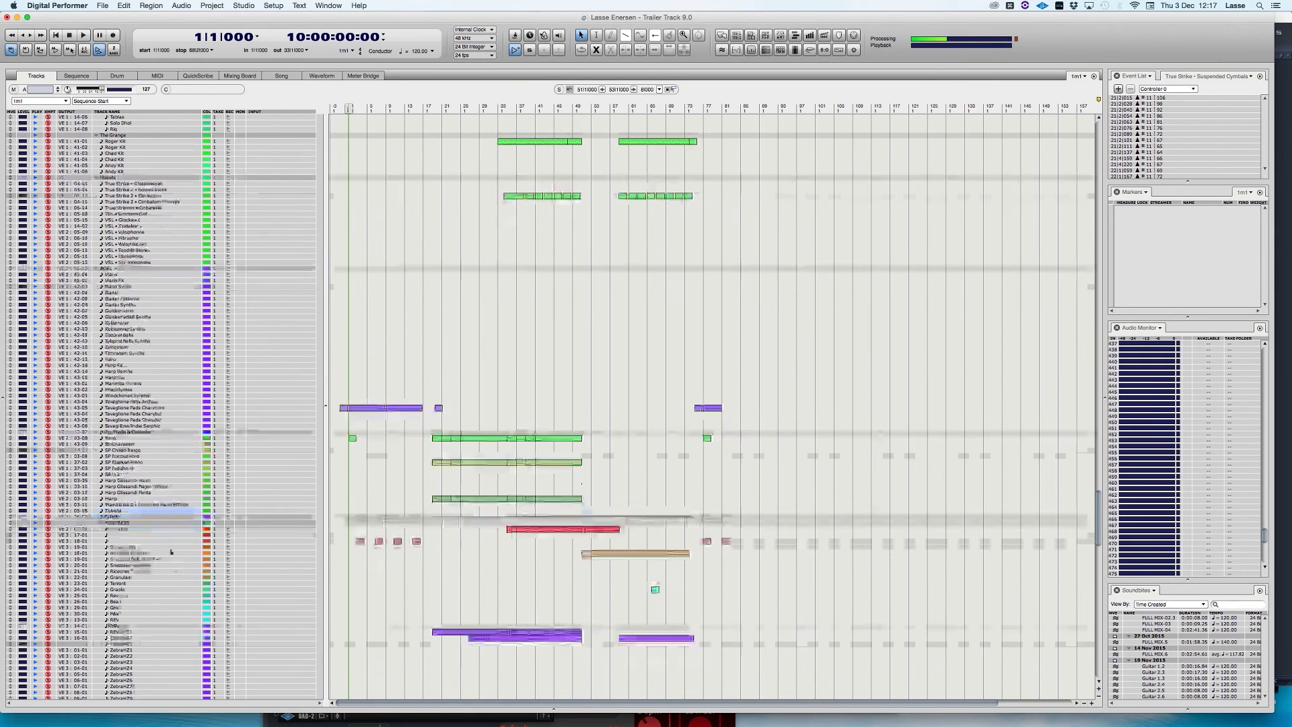
{"action": "left_click_drag", "start_coordinate": [126, 528], "coordinate": [130, 619]}
{"action": "left_click", "coordinate": [132, 572]}
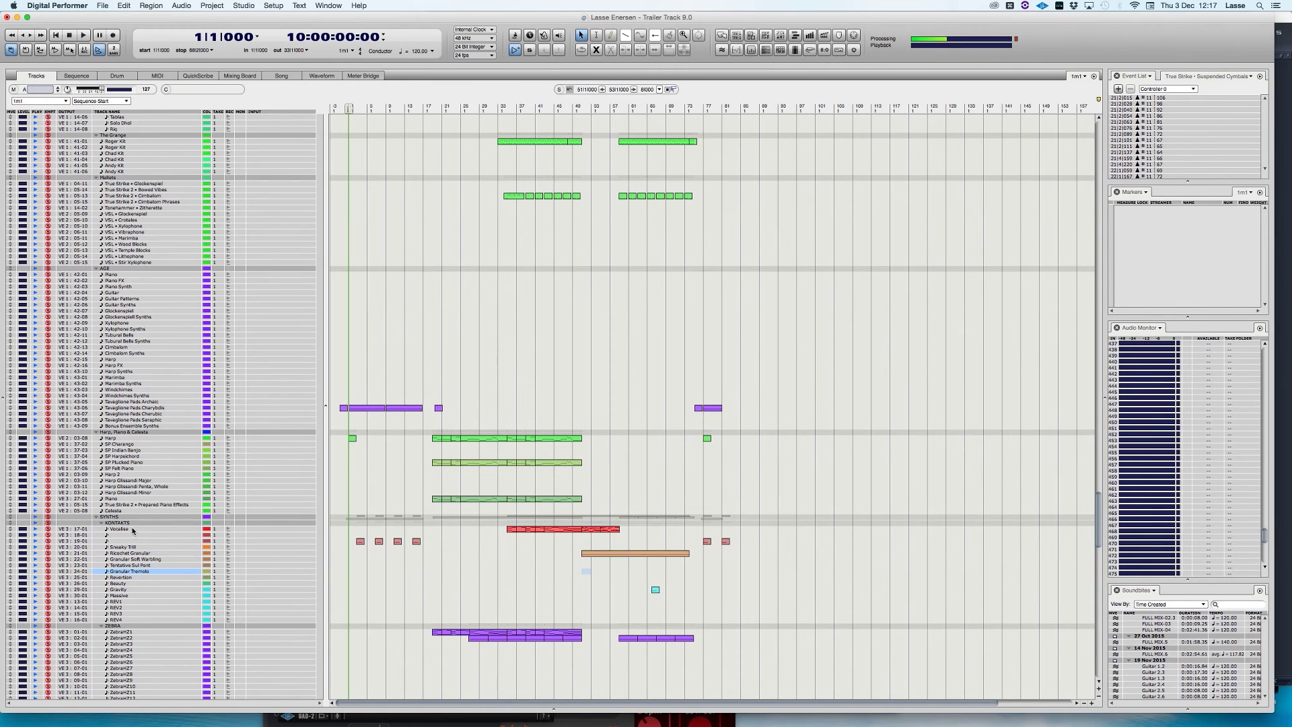
Check Kontakt tracks Tentative Sul Pont, Ricochet Granular and Sneaky Trill, ending on Granular Soft Warbling
{"action": "scroll", "coordinate": [135, 530], "scroll_direction": "down", "scroll_amount": 3}
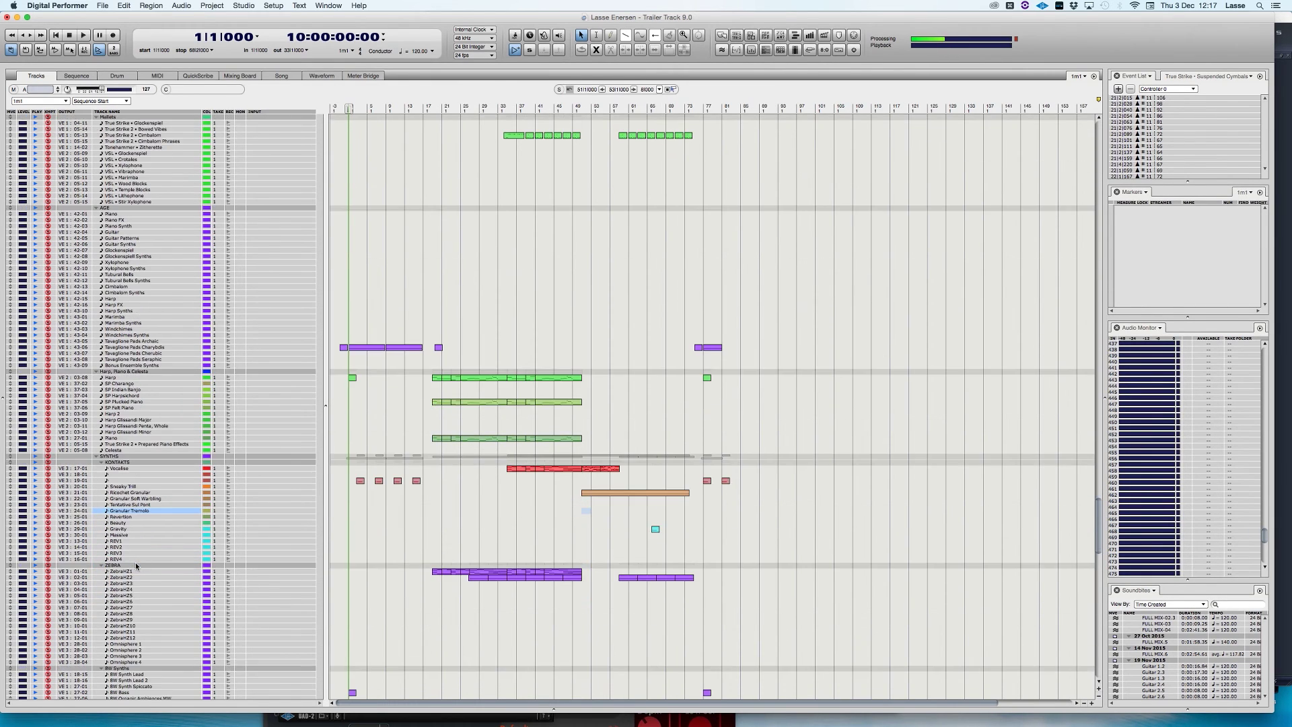
{"action": "left_click", "coordinate": [129, 504]}
{"action": "left_click", "coordinate": [131, 494]}
{"action": "left_click", "coordinate": [129, 499]}
{"action": "left_click", "coordinate": [125, 487]}
{"action": "left_click", "coordinate": [128, 498]}
Drag-select ZebraHZ1–ZebraHZ8, then scroll down to the synth, orchestral FX and Symphobia folders
{"action": "scroll", "coordinate": [216, 520], "scroll_direction": "down", "scroll_amount": 4}
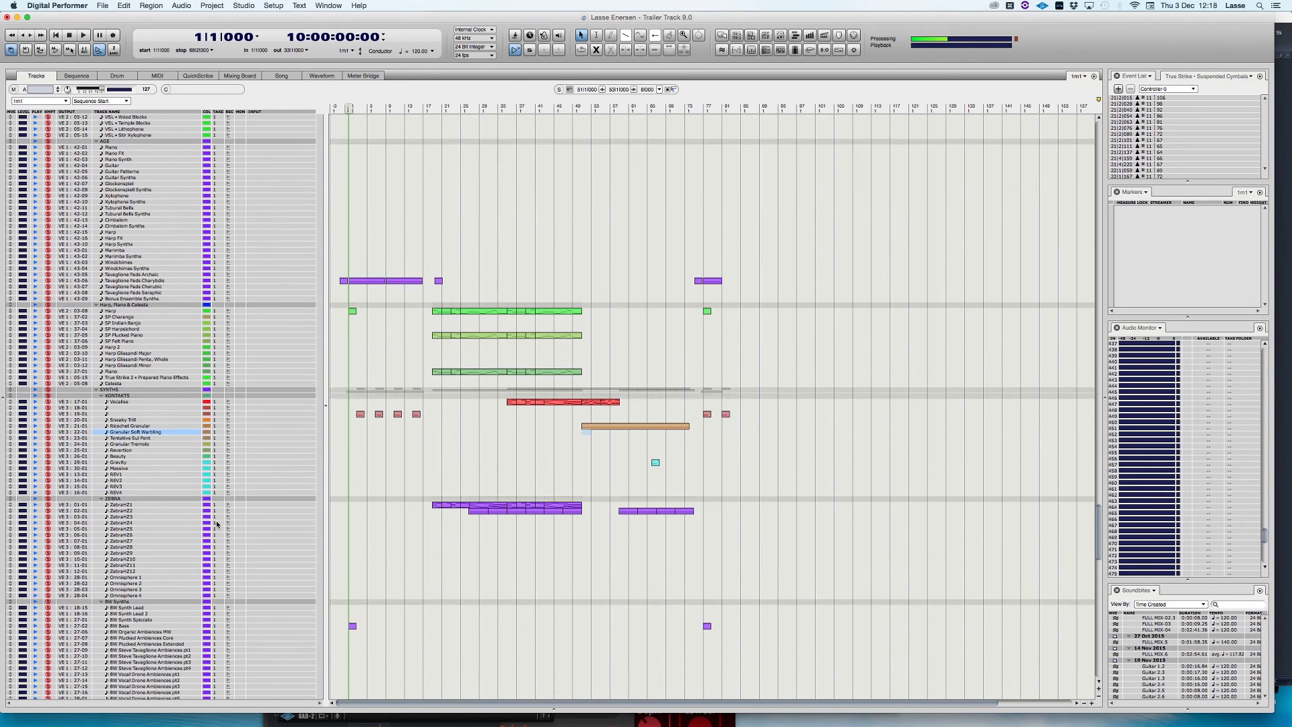
{"action": "left_click_drag", "start_coordinate": [121, 505], "coordinate": [136, 546]}
{"action": "scroll", "coordinate": [134, 538], "scroll_direction": "down", "scroll_amount": 5}
{"action": "scroll", "coordinate": [133, 531], "scroll_direction": "down", "scroll_amount": 5}
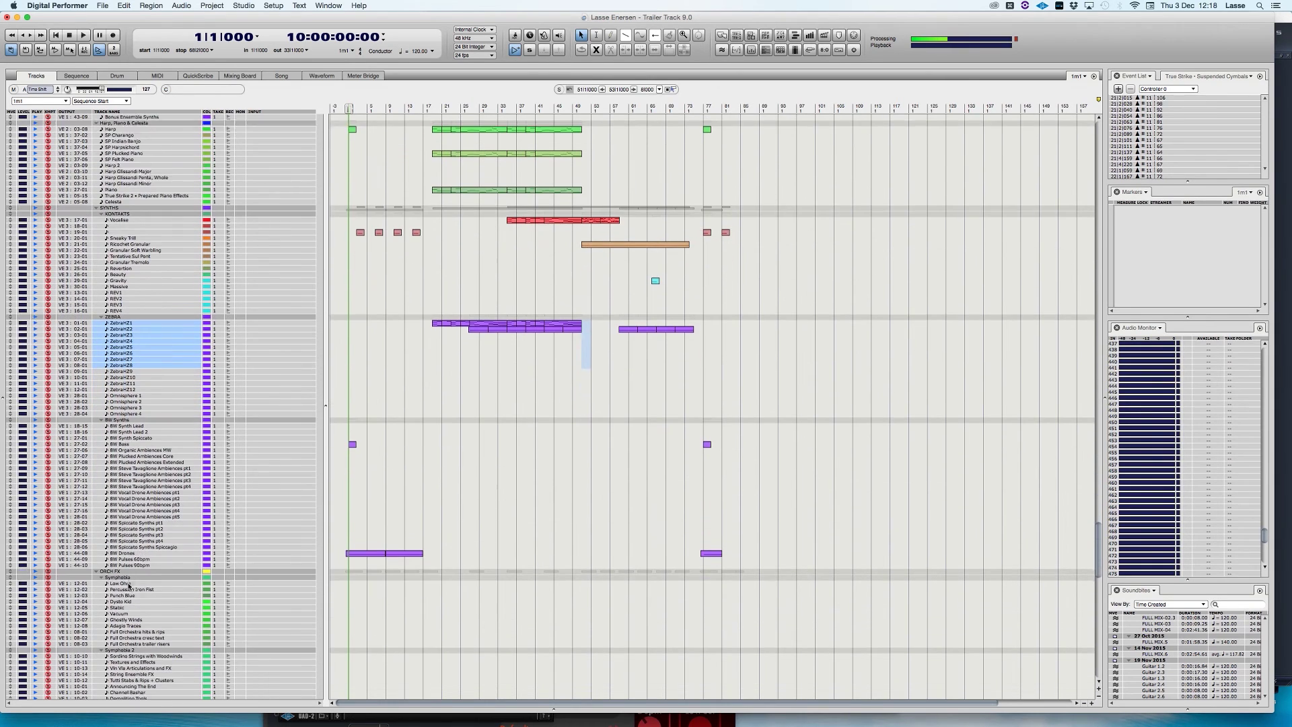
{"action": "scroll", "coordinate": [128, 585], "scroll_direction": "down", "scroll_amount": 5}
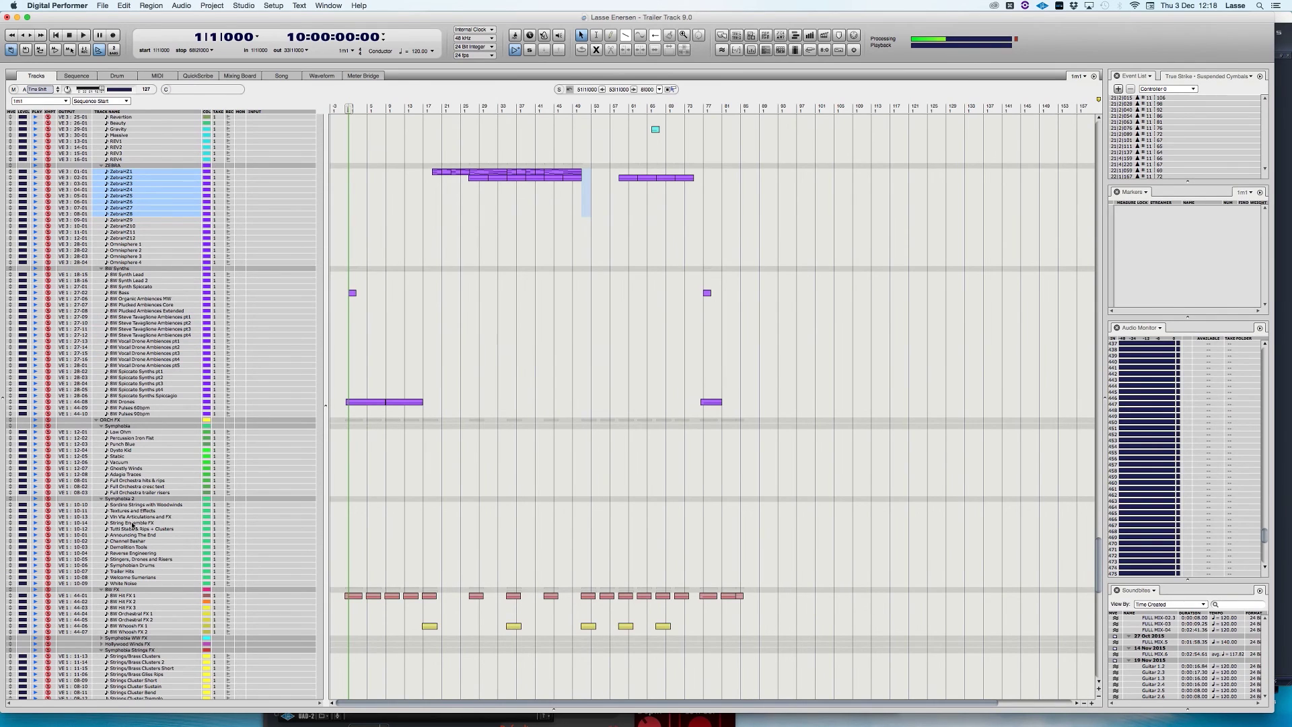
Scroll past the synth and FX folders to the Spitfire Mural violin, viola, cello and contrabass tracks
{"action": "scroll", "coordinate": [132, 525], "scroll_direction": "down", "scroll_amount": 2}
{"action": "scroll", "coordinate": [148, 482], "scroll_direction": "down", "scroll_amount": 4}
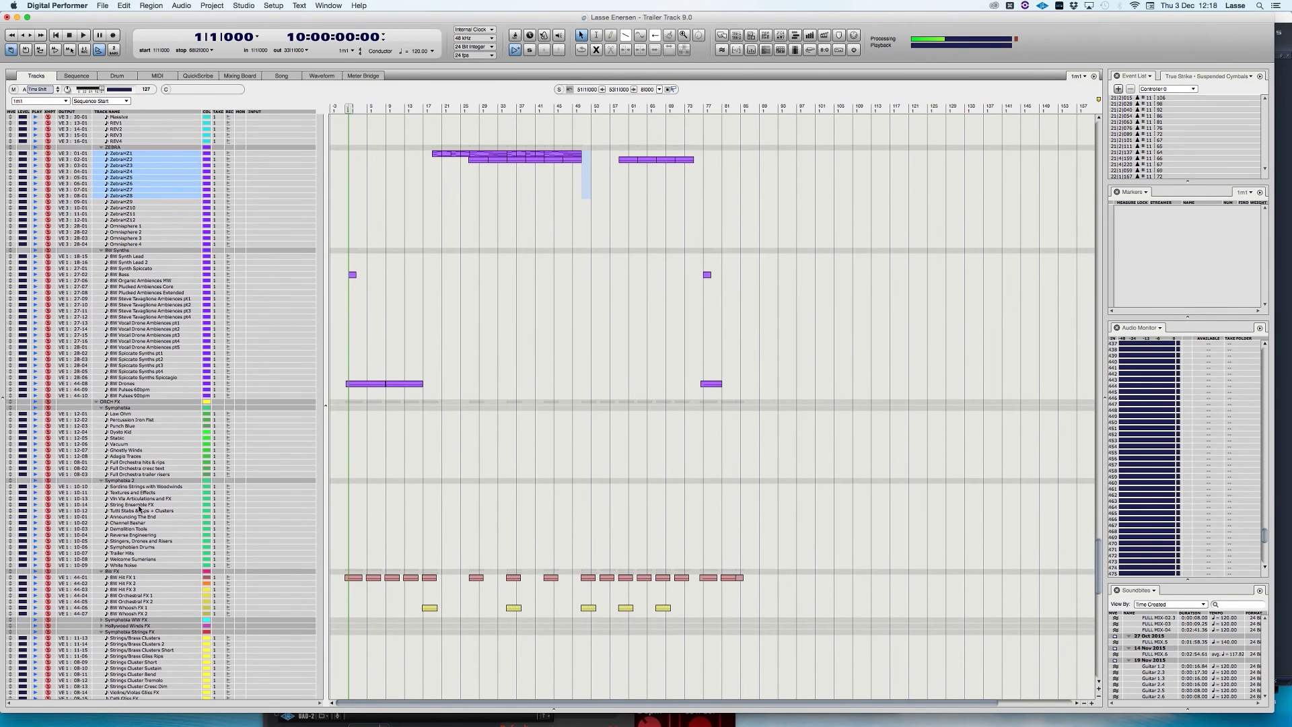
{"action": "scroll", "coordinate": [139, 509], "scroll_direction": "down", "scroll_amount": 2}
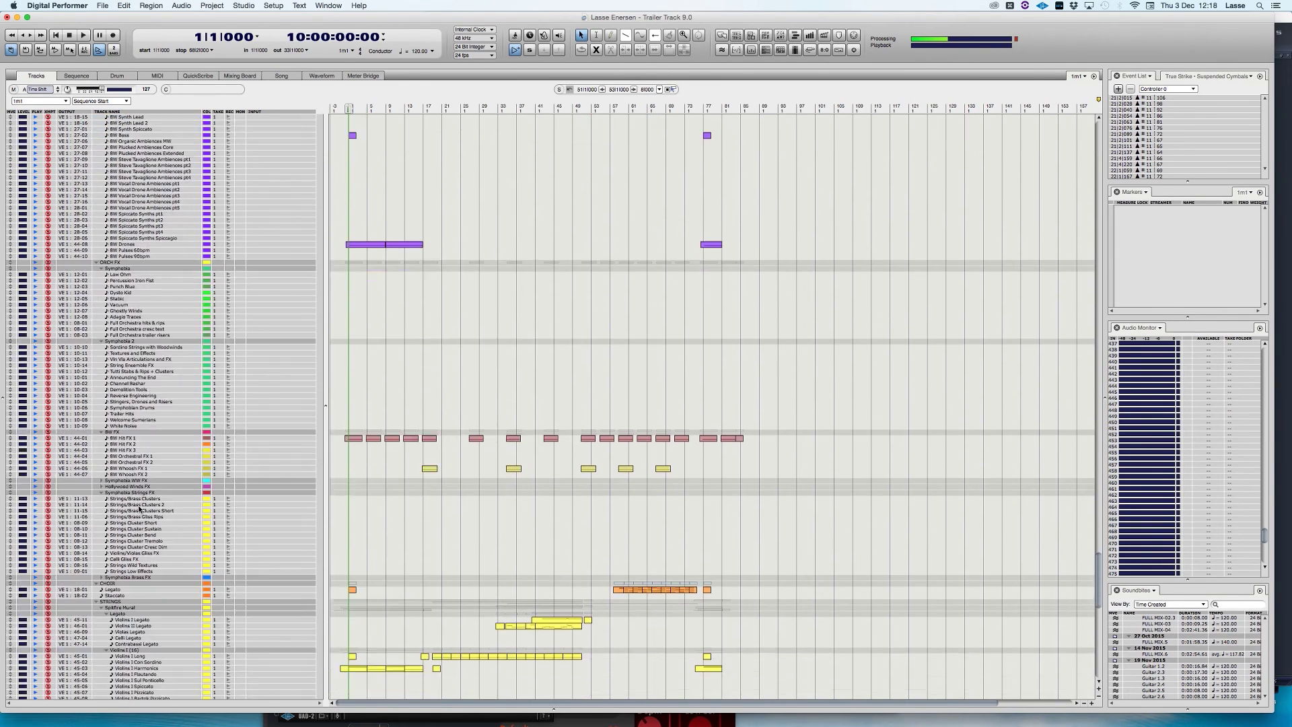
{"action": "scroll", "coordinate": [139, 510], "scroll_direction": "down", "scroll_amount": 3}
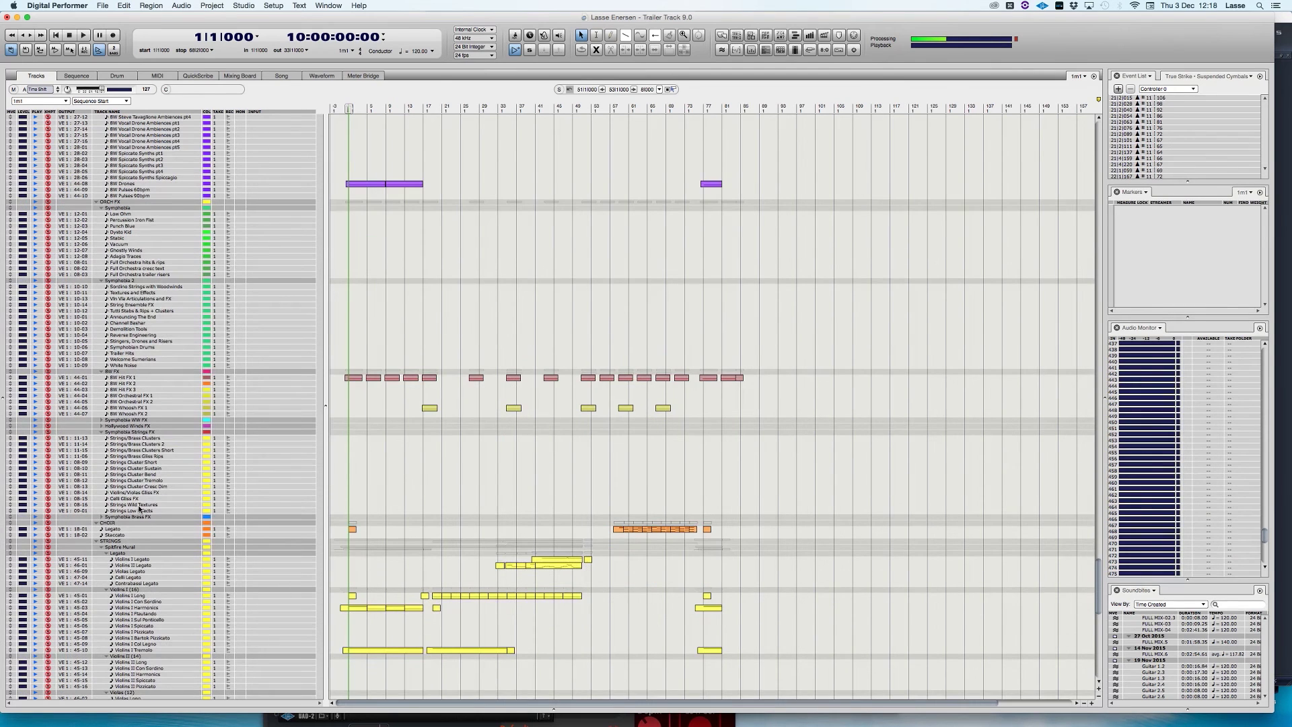
{"action": "scroll", "coordinate": [127, 567], "scroll_direction": "down", "scroll_amount": 1}
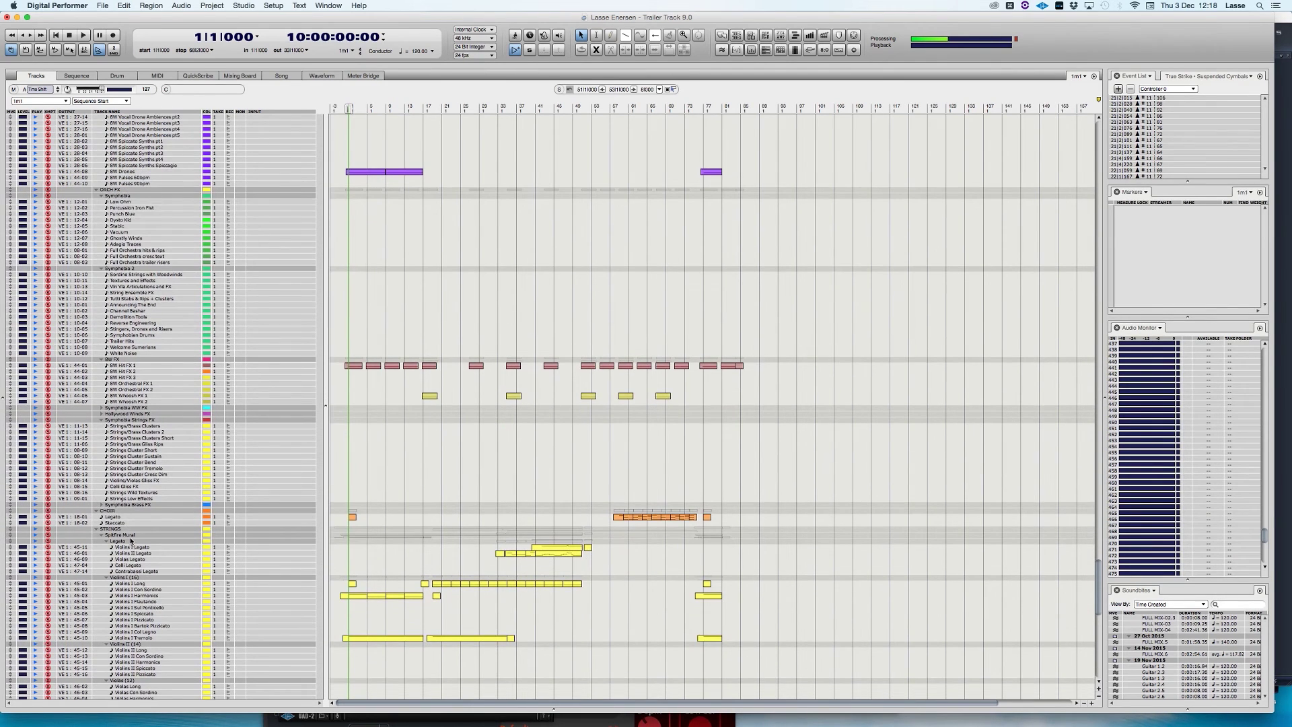
{"action": "scroll", "coordinate": [130, 541], "scroll_direction": "down", "scroll_amount": 7}
{"action": "scroll", "coordinate": [131, 541], "scroll_direction": "down", "scroll_amount": 6}
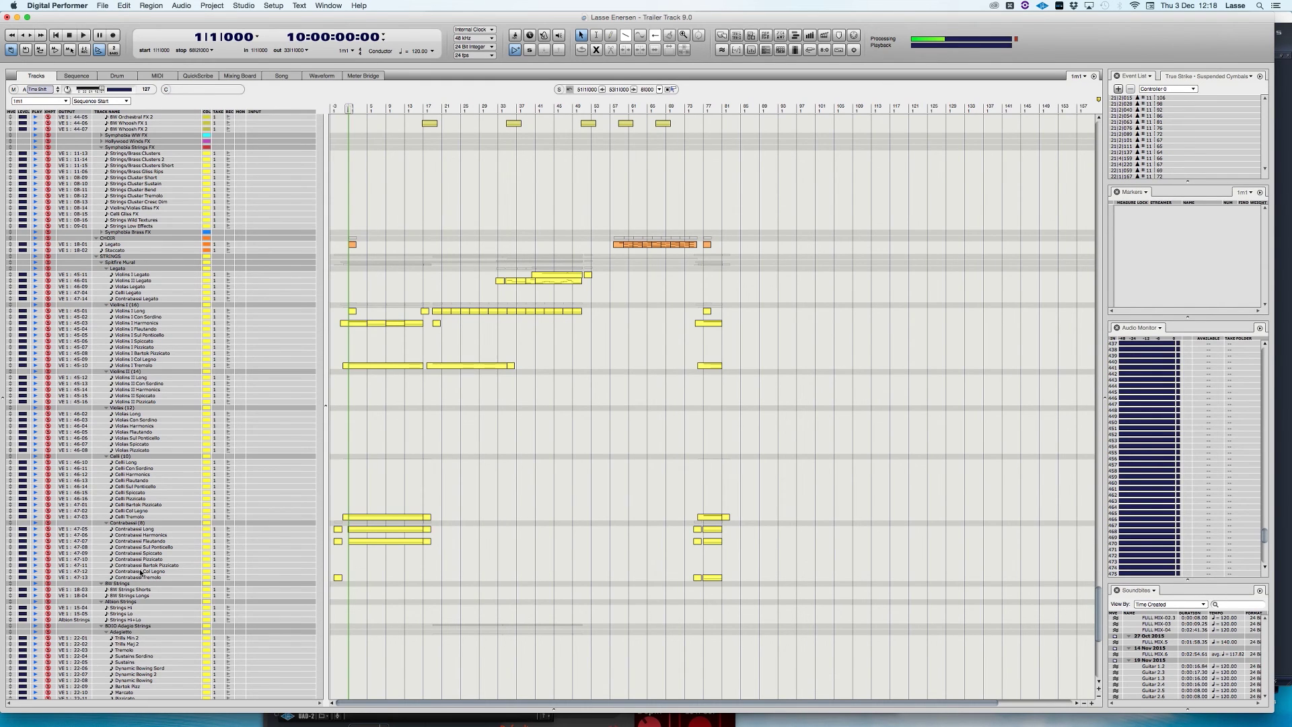
Scroll further down through the string tracks to the remaining string libraries
{"action": "scroll", "coordinate": [154, 531], "scroll_direction": "down", "scroll_amount": 5}
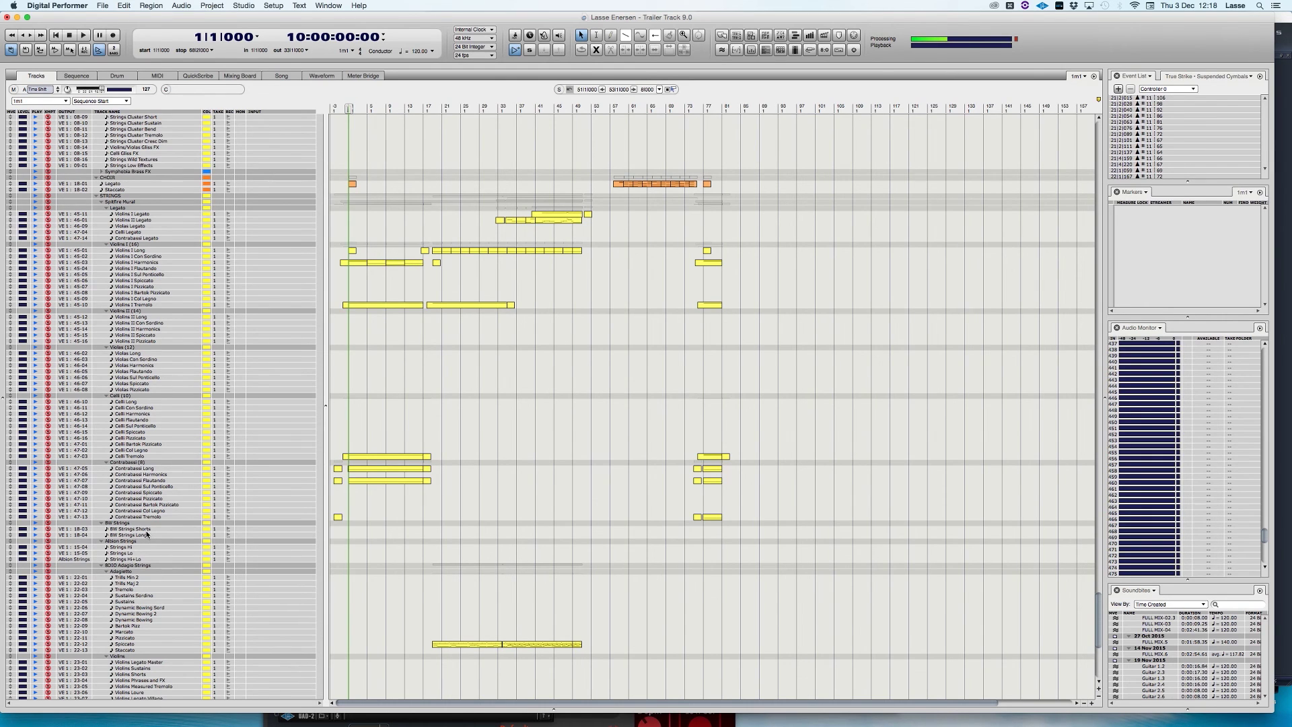
{"action": "scroll", "coordinate": [146, 534], "scroll_direction": "down", "scroll_amount": 8}
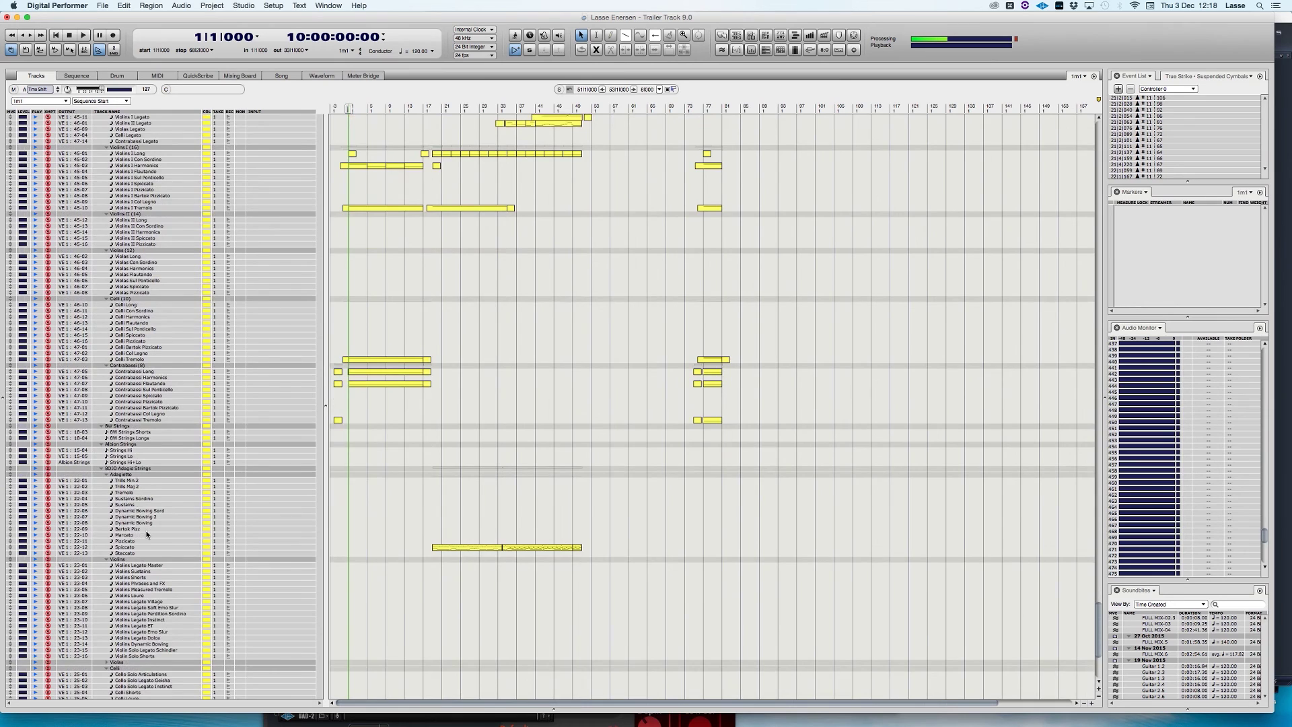
{"action": "scroll", "coordinate": [147, 534], "scroll_direction": "down", "scroll_amount": 15}
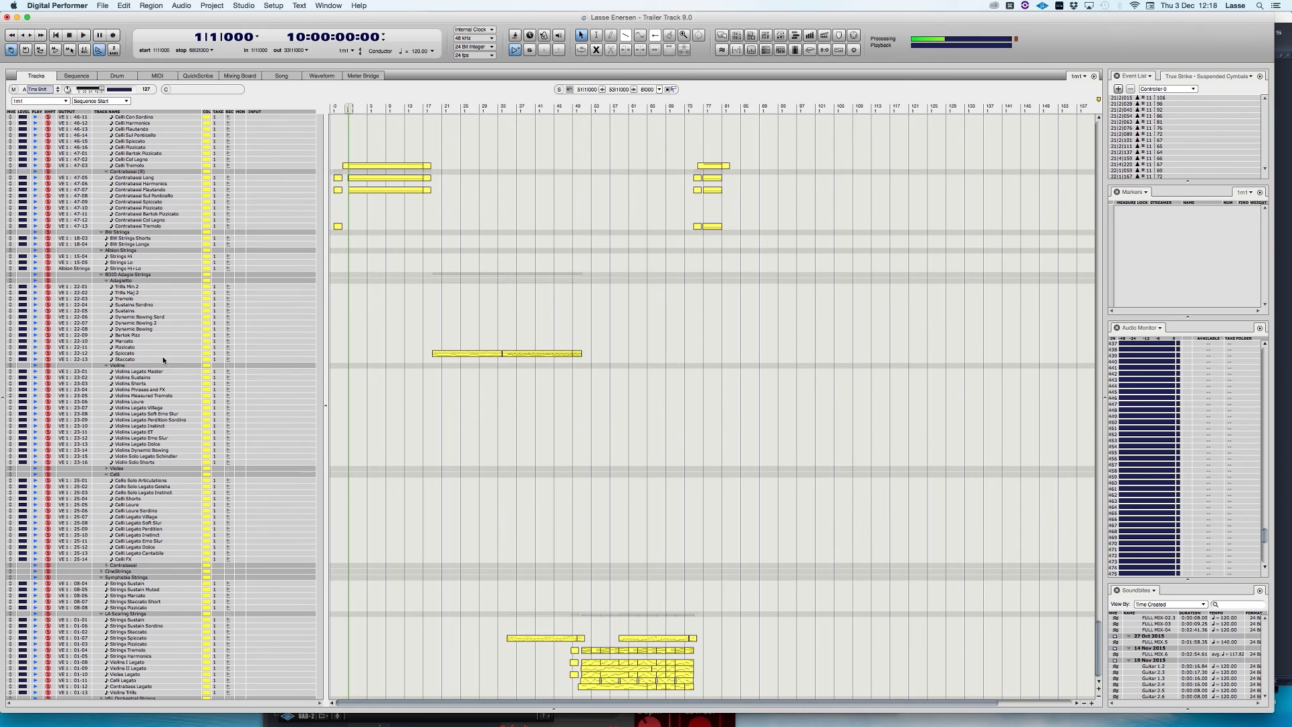
{"action": "scroll", "coordinate": [163, 356], "scroll_direction": "down", "scroll_amount": 1}
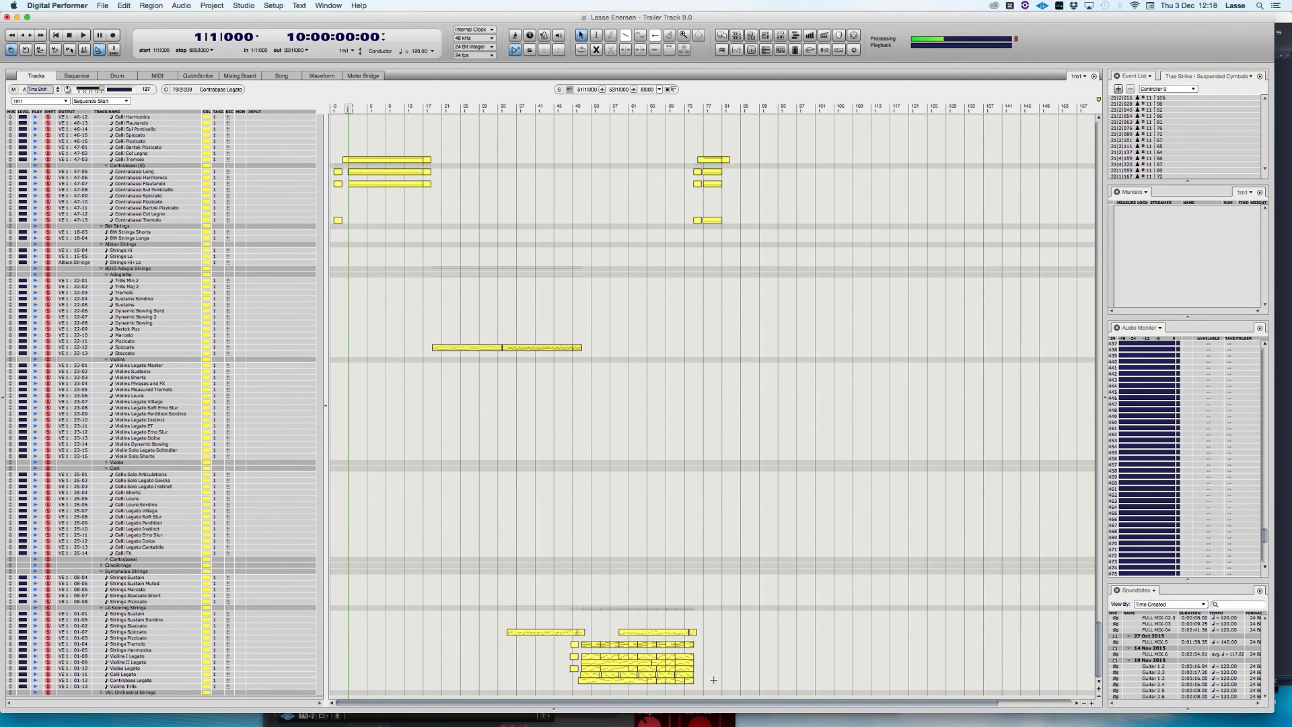
Select the Strings Staccato track near measure 37 and bring the Mixing Board forward
{"action": "left_click_drag", "start_coordinate": [713, 679], "coordinate": [496, 614]}
{"action": "left_click", "coordinate": [487, 621]}
{"action": "left_click", "coordinate": [510, 625]}
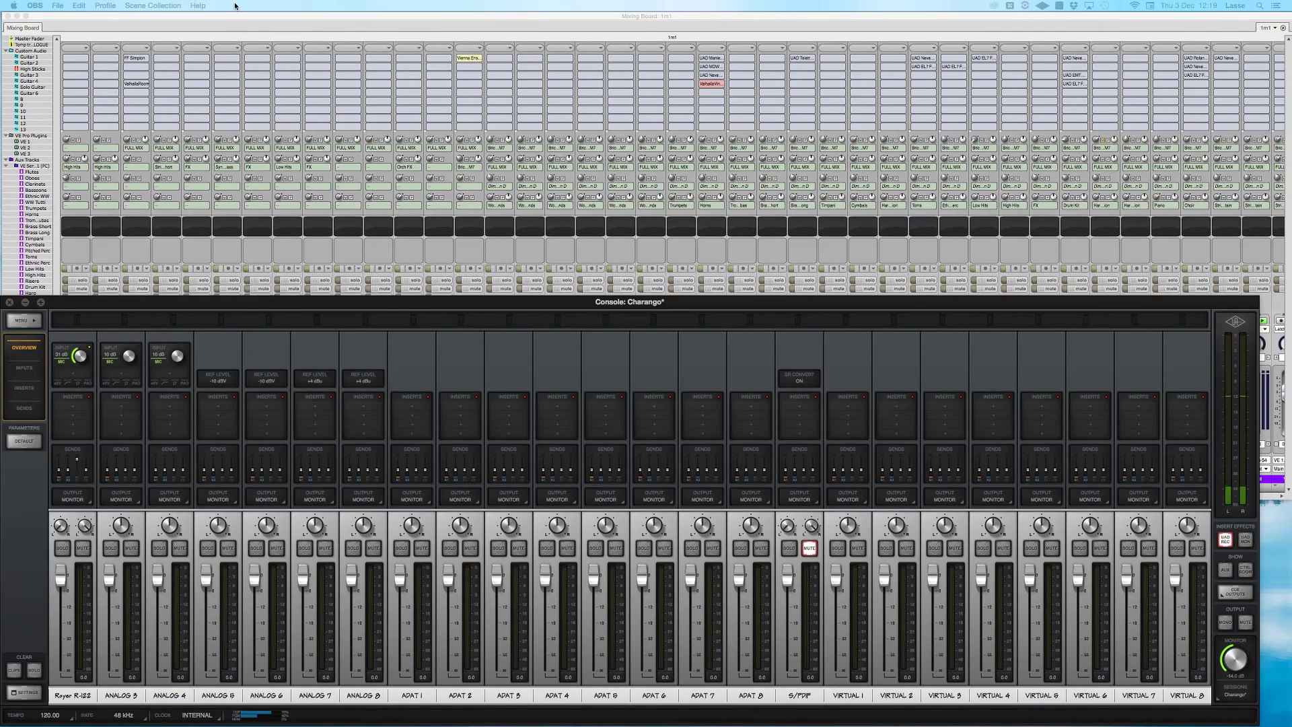
{"action": "left_click", "coordinate": [233, 25]}
Switch to OBS and the UAD console, then return to the Mixing Board
{"action": "mouse_move", "coordinate": [276, 723]}
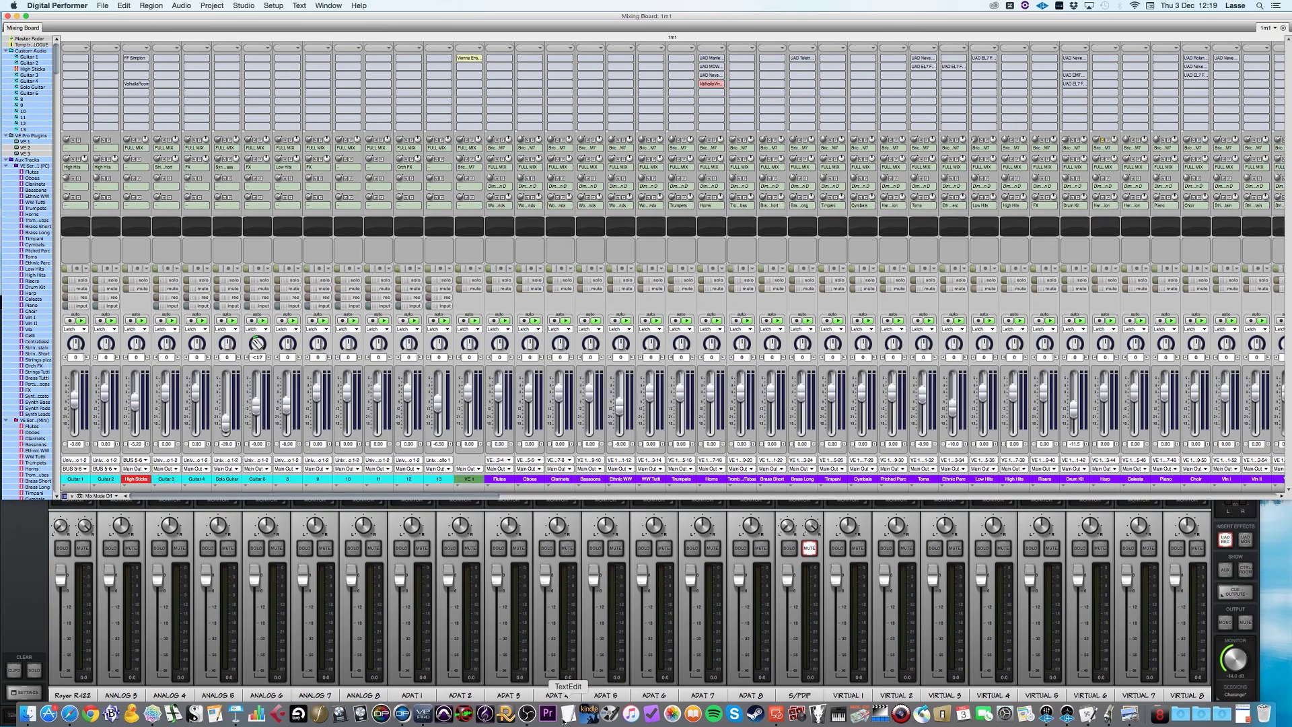
{"action": "left_click", "coordinate": [527, 714]}
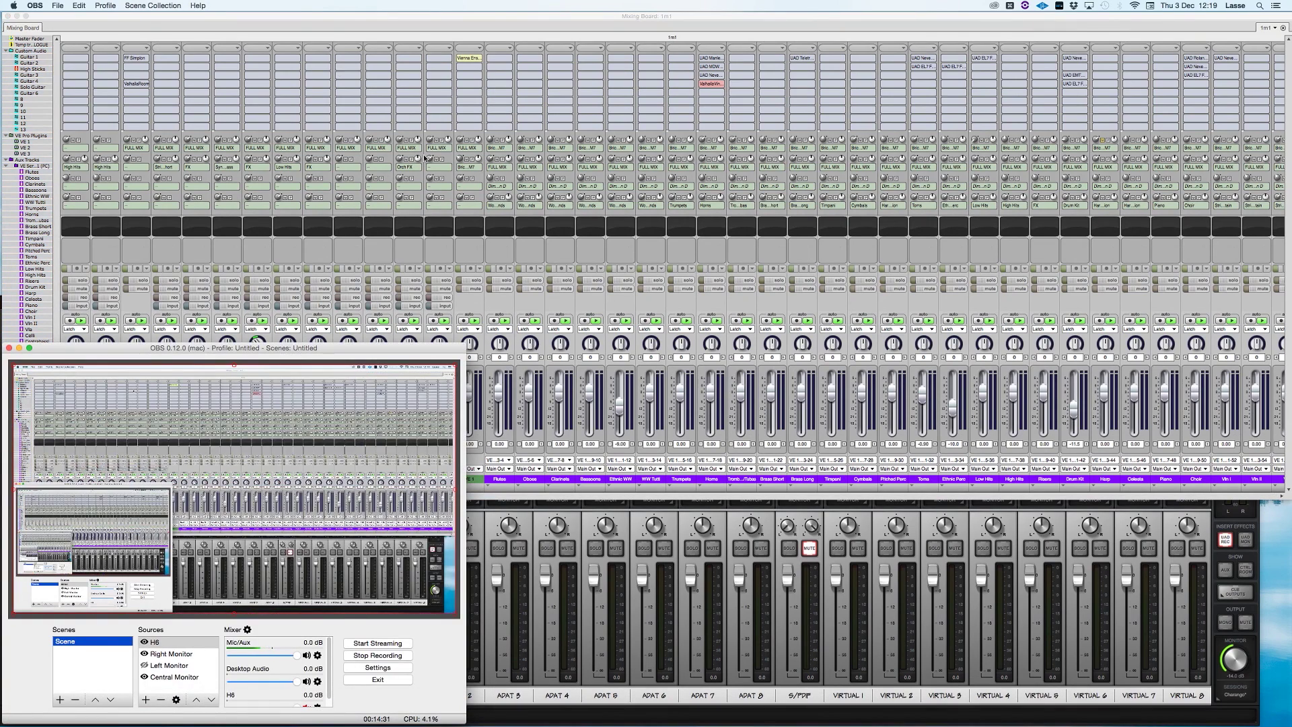
{"action": "left_click", "coordinate": [582, 525]}
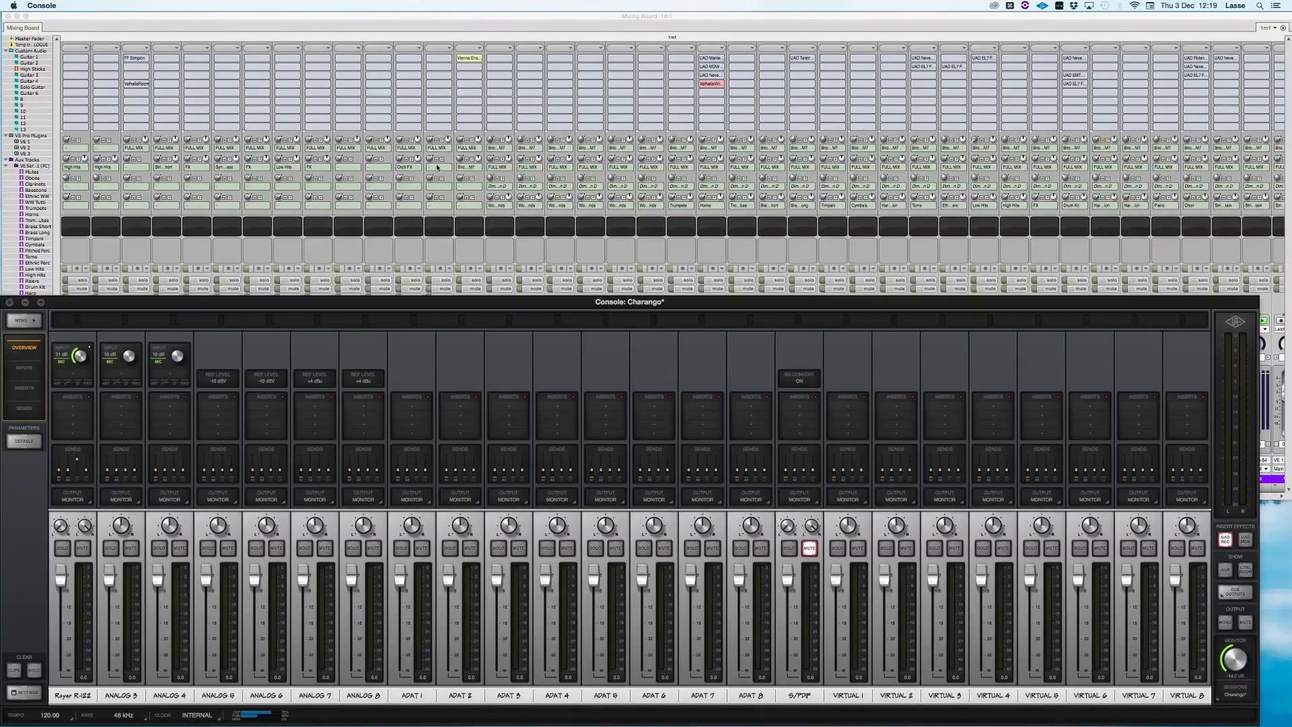
{"action": "left_click", "coordinate": [407, 24]}
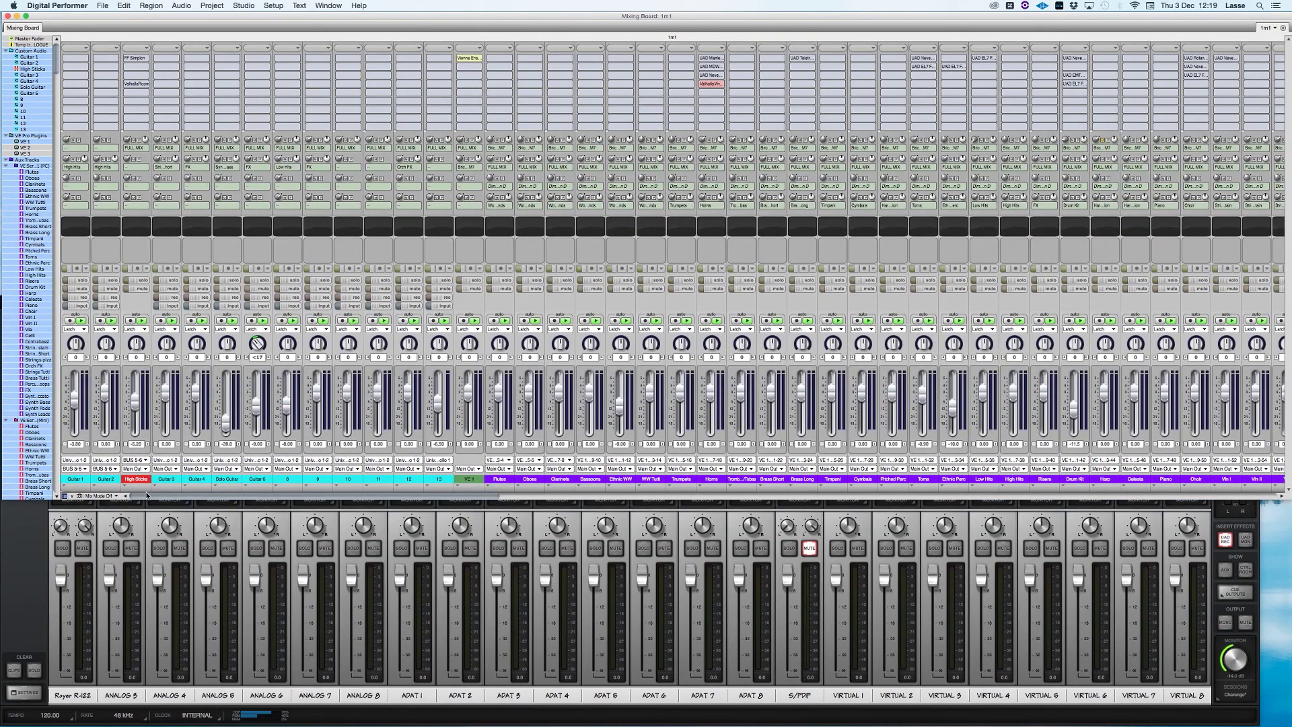
Scroll the Mixing Board right through the Zebra, REV, Kontakt, Omnisphere, Gravity and Massive strips
{"action": "left_click_drag", "start_coordinate": [147, 496], "coordinate": [123, 495]}
{"action": "left_click_drag", "start_coordinate": [140, 498], "coordinate": [294, 498]}
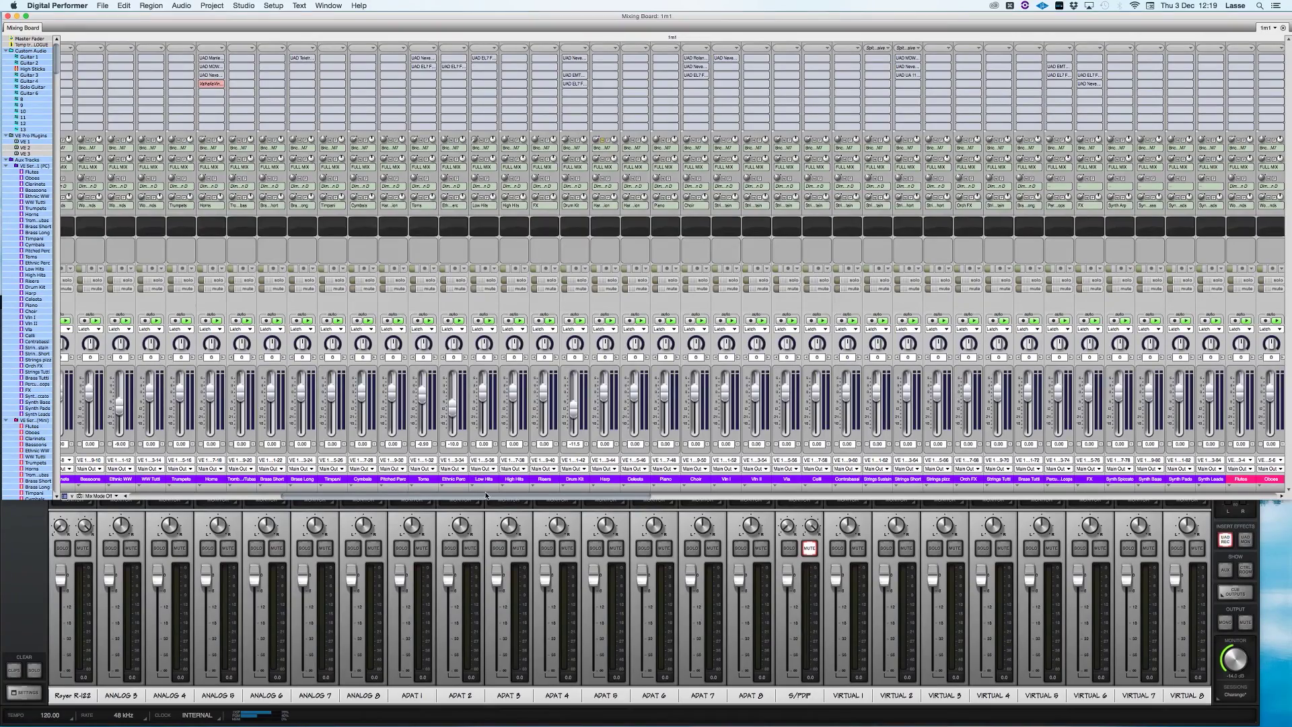
{"action": "left_click_drag", "start_coordinate": [482, 498], "coordinate": [551, 496]}
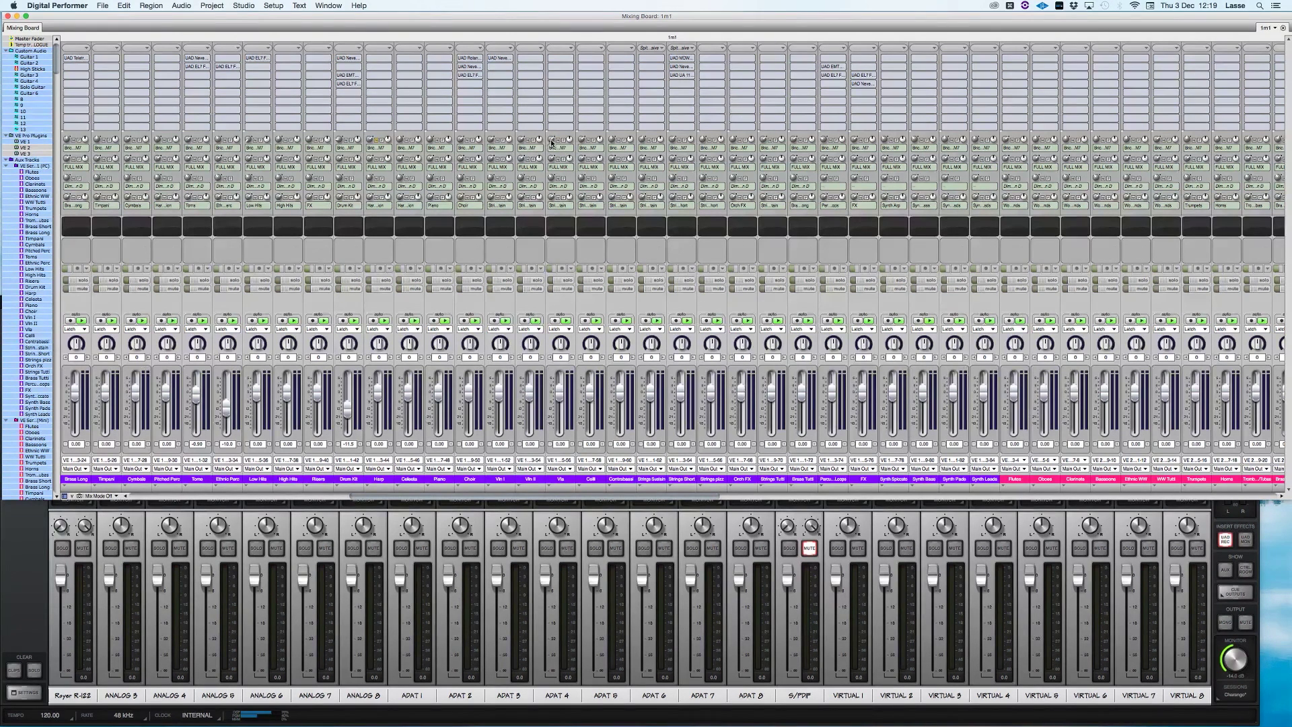
{"action": "left_click_drag", "start_coordinate": [552, 143], "coordinate": [556, 206]}
{"action": "left_click_drag", "start_coordinate": [553, 498], "coordinate": [1118, 483]}
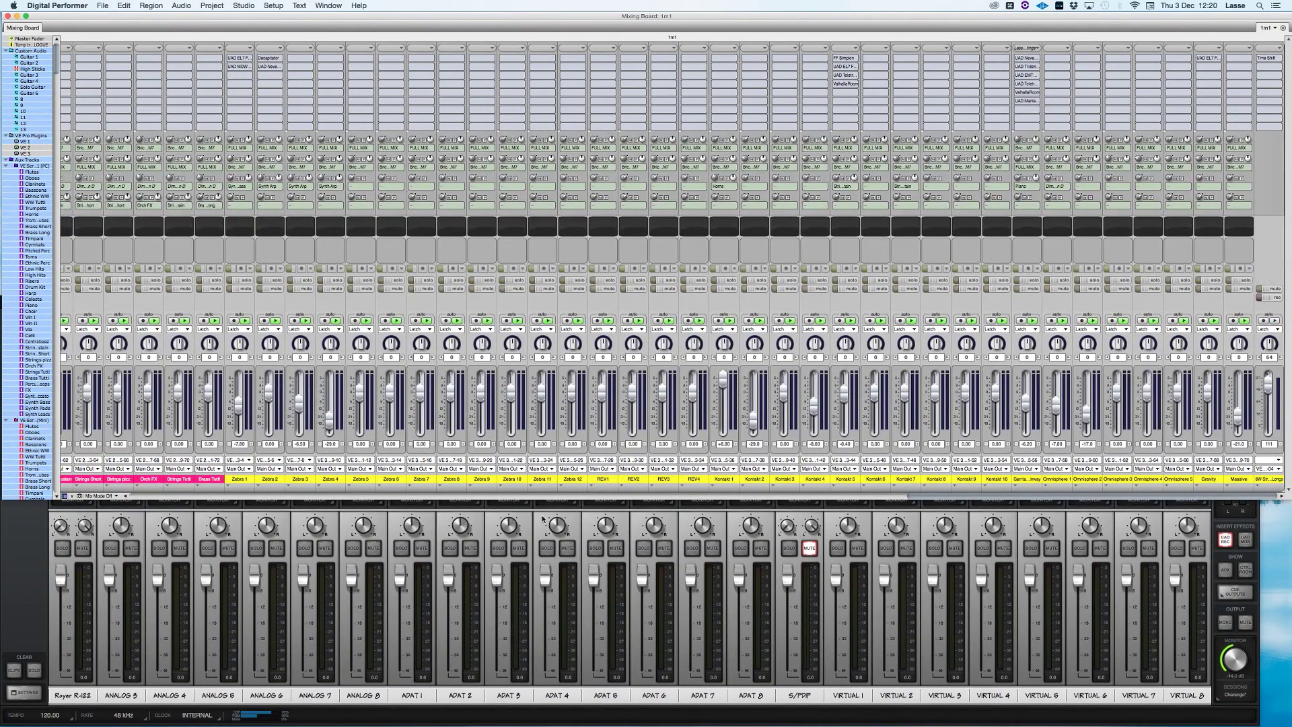
Go back to the Tracks window and solo Strings Staccato with the solo-toggle command
{"action": "key", "text": "shift+t"}
{"action": "key", "text": "s"}
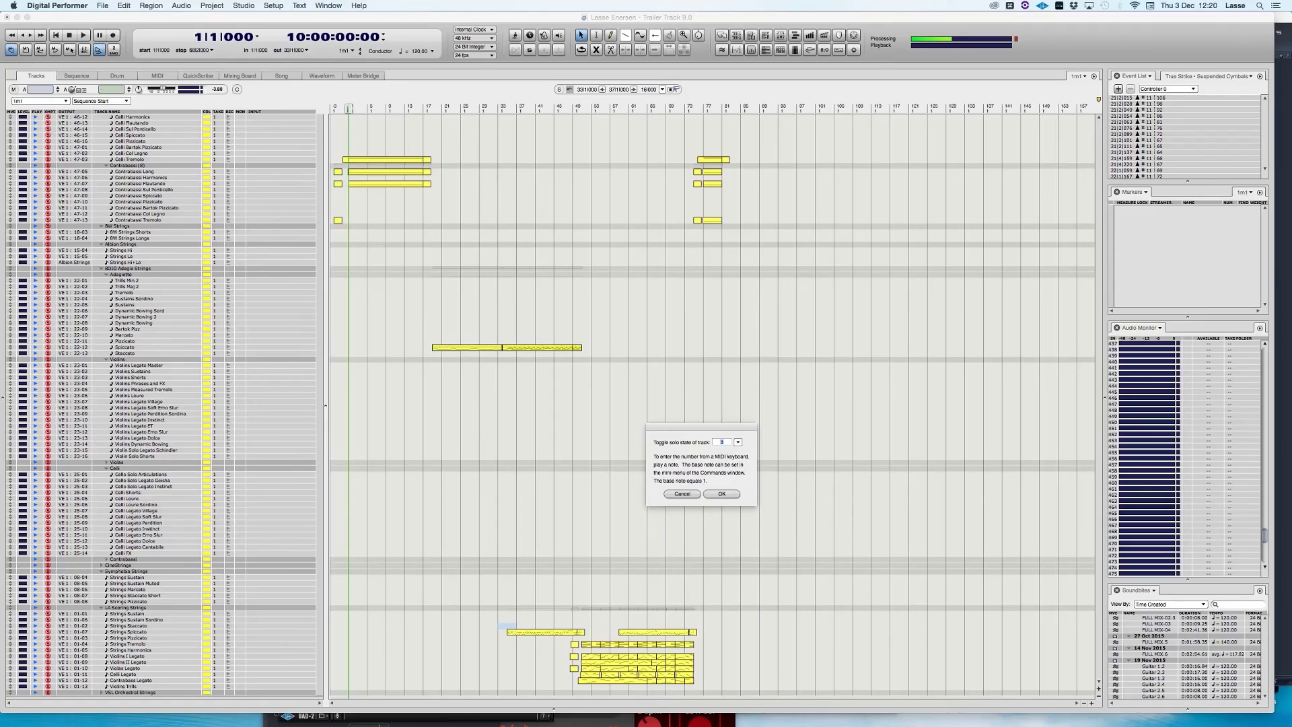
{"action": "key", "text": "Return"}
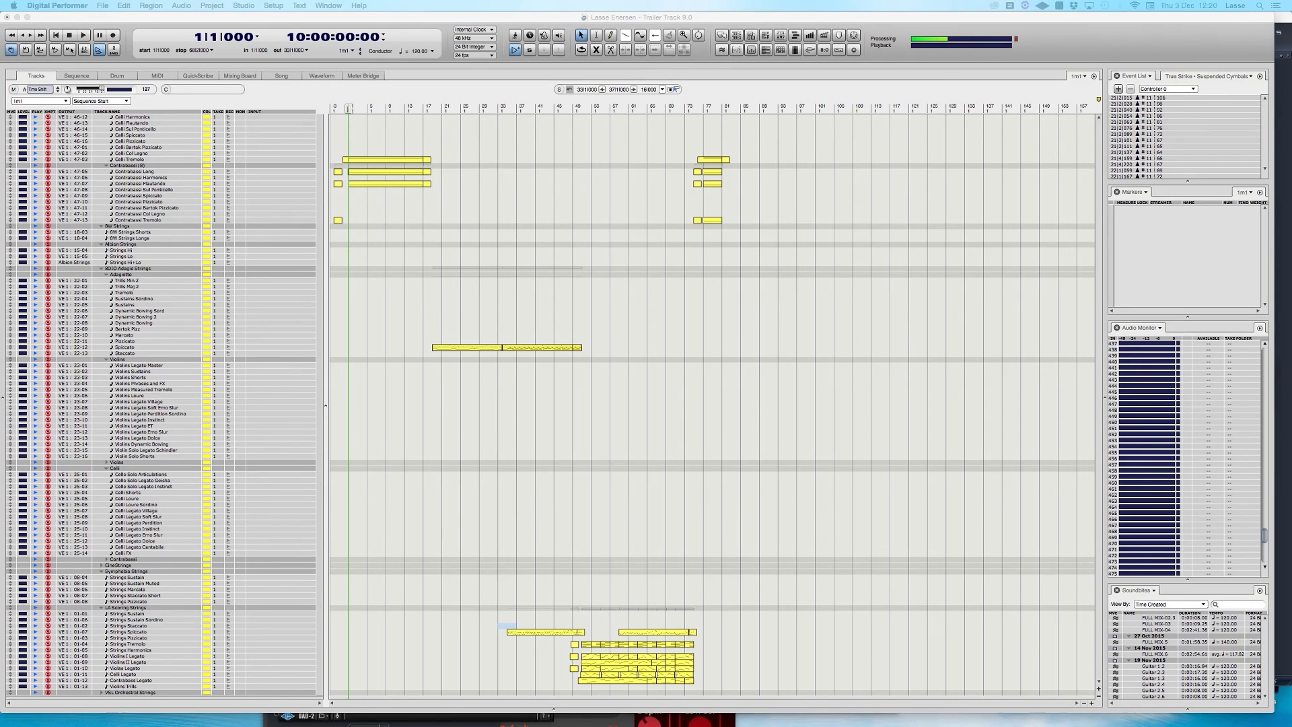
Reactivate the Tracks window, select Dynamic Bowing, then select the Hands percussion track
{"action": "left_click", "coordinate": [680, 15]}
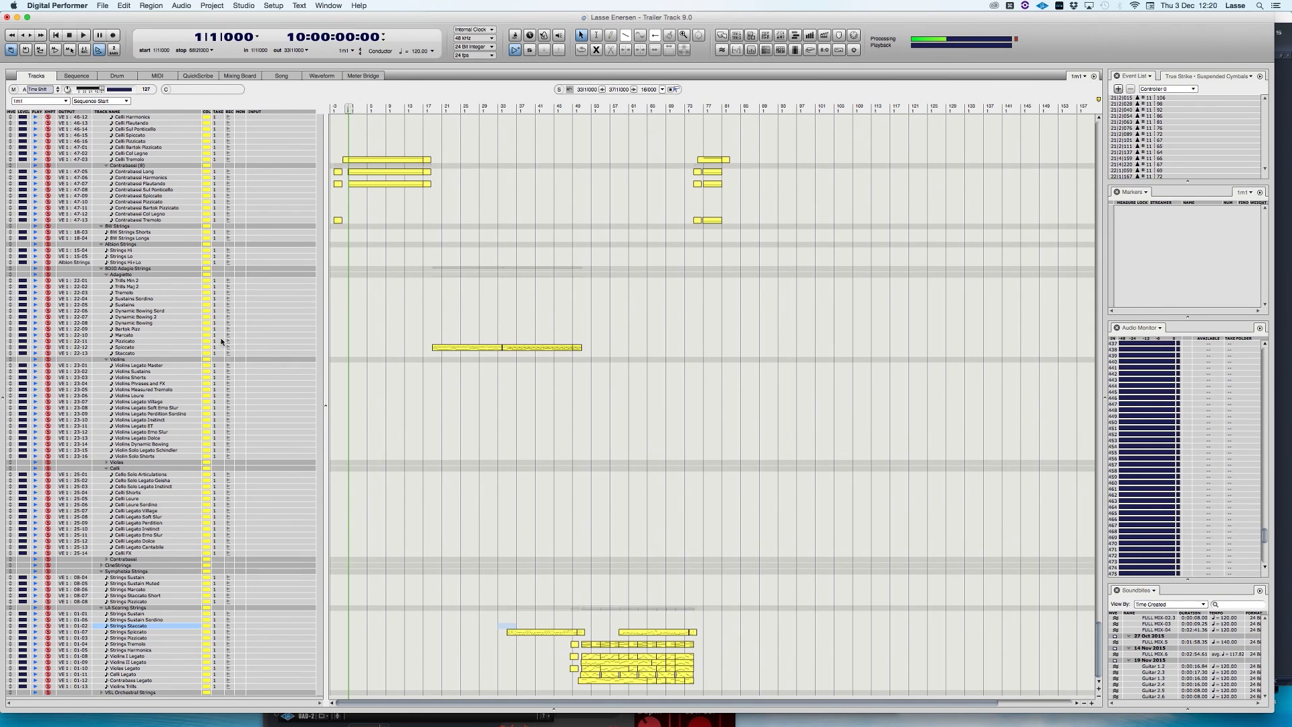
{"action": "left_click", "coordinate": [143, 322]}
{"action": "scroll", "coordinate": [135, 315], "scroll_direction": "down", "scroll_amount": 15}
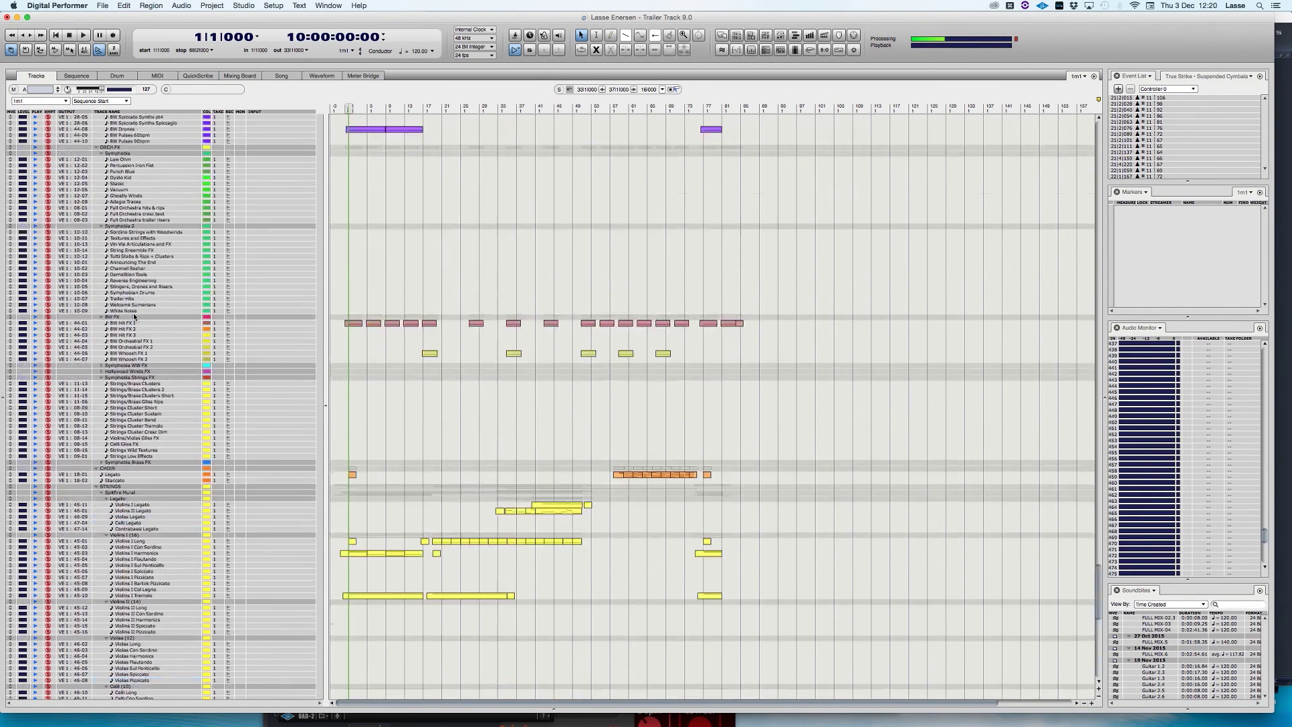
{"action": "scroll", "coordinate": [135, 315], "scroll_direction": "up", "scroll_amount": 10}
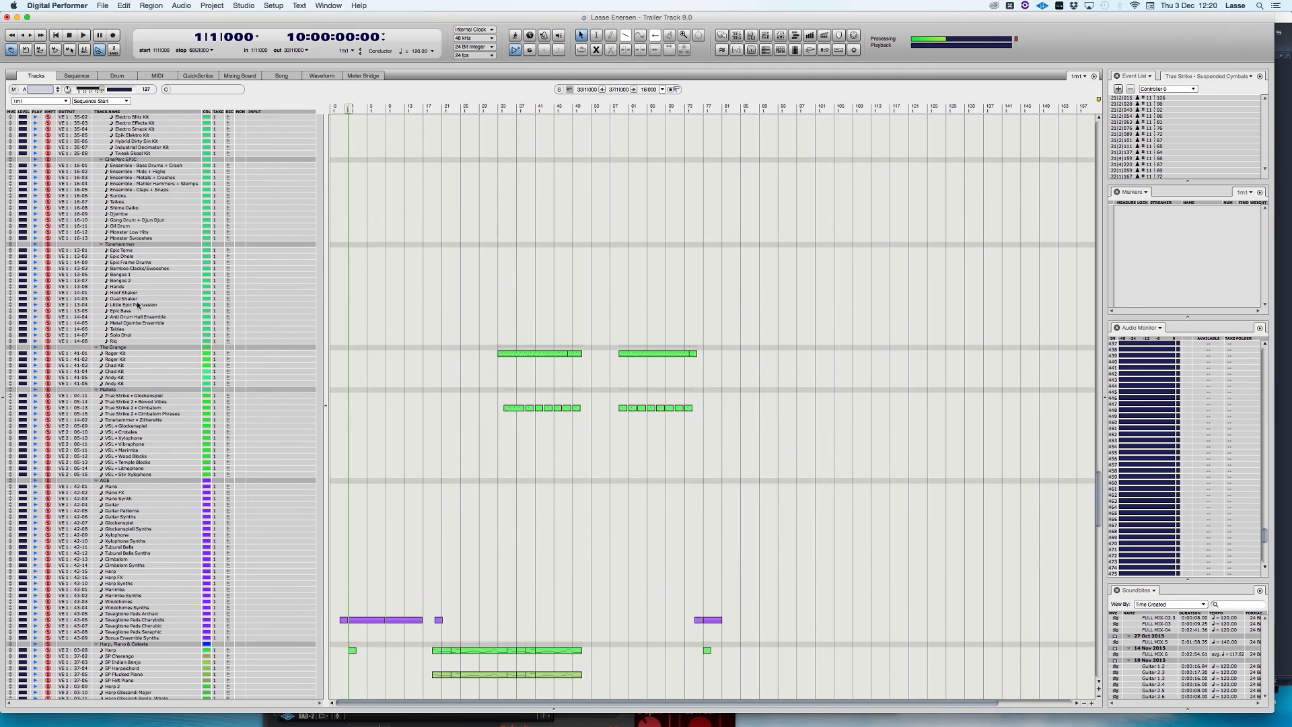
{"action": "left_click", "coordinate": [143, 287]}
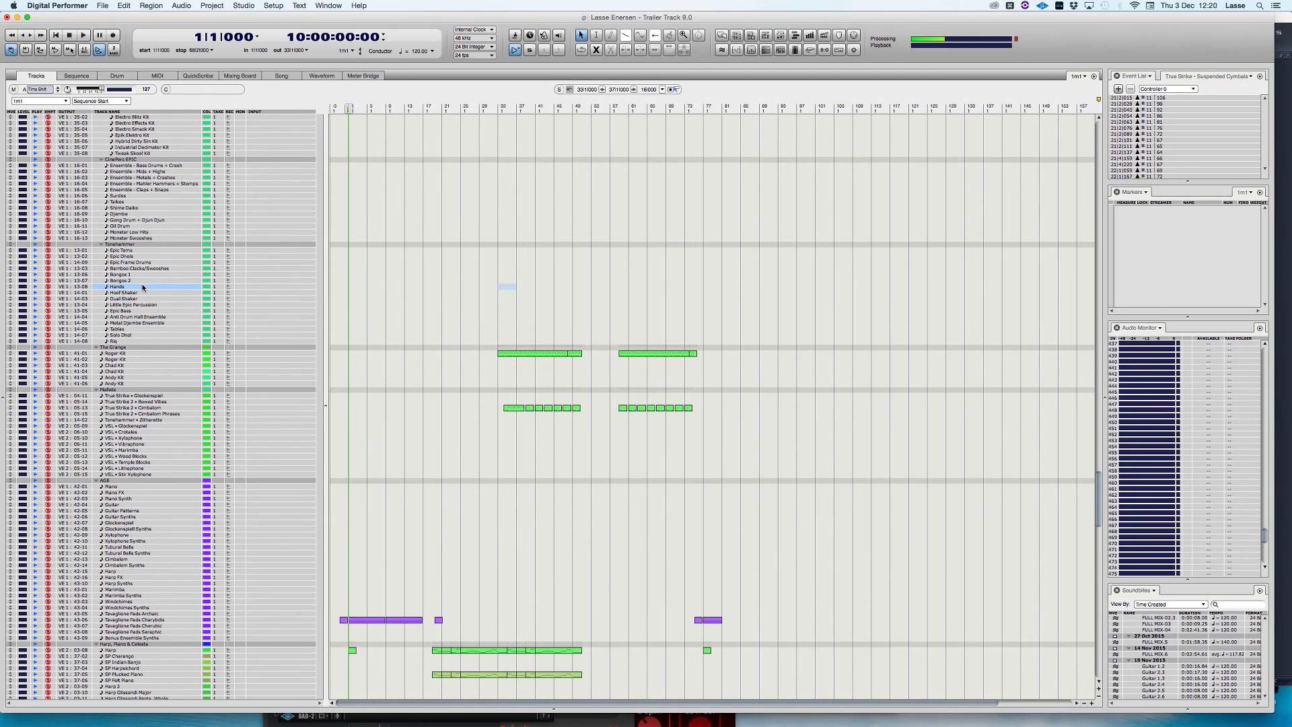